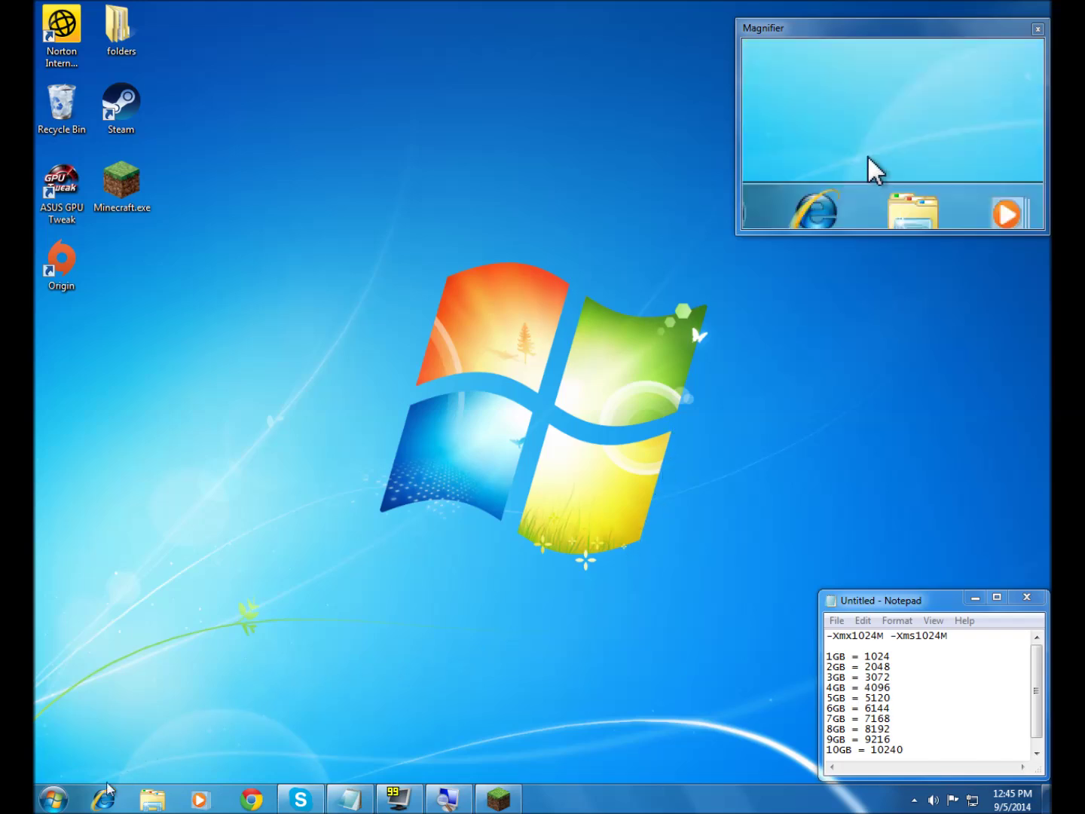
Open the Computer's System properties from the Start menu and position the window to show 4.00 GB RAM.
{"action": "left_click", "coordinate": [54, 797]}
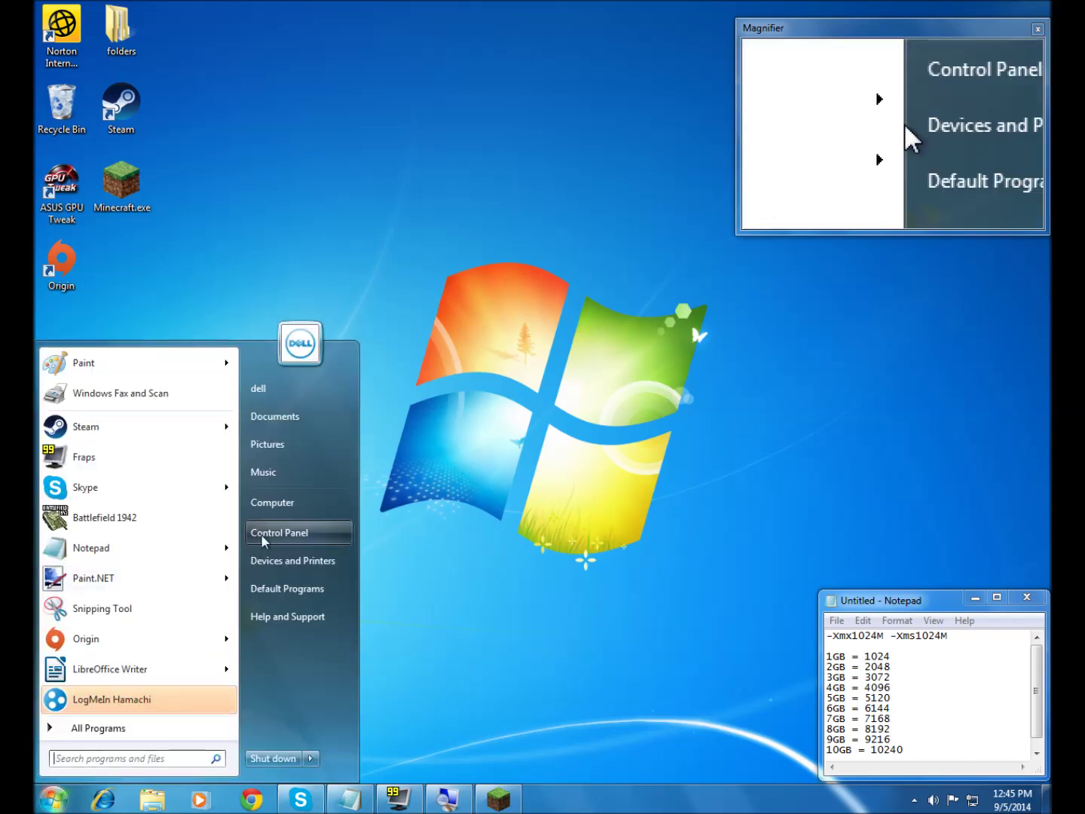
{"action": "right_click", "coordinate": [286, 503]}
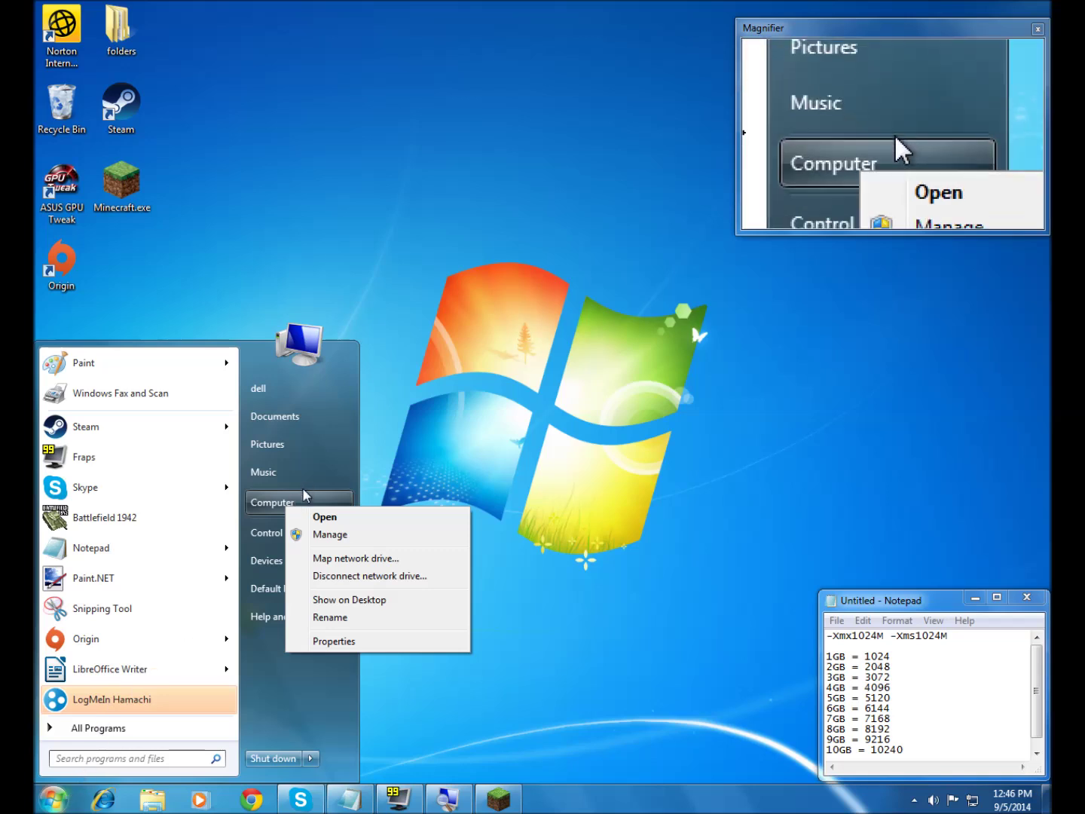
{"action": "left_click", "coordinate": [346, 641]}
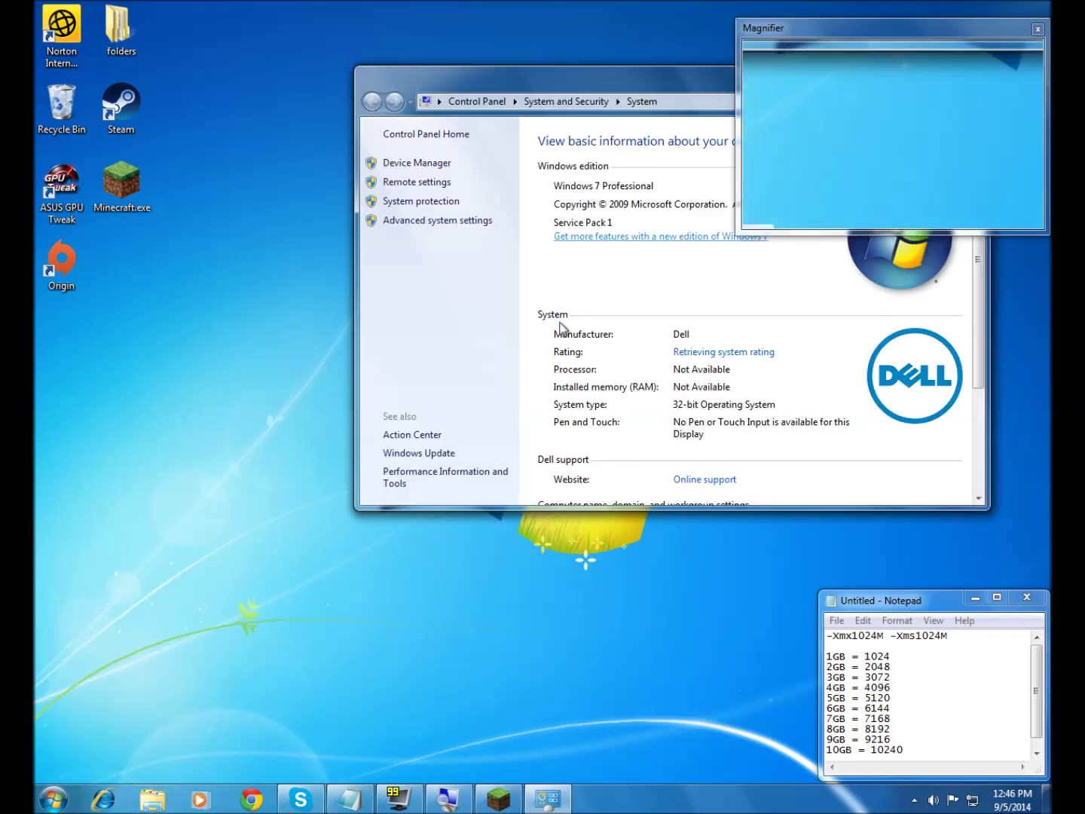
{"action": "left_click_drag", "start_coordinate": [621, 83], "coordinate": [425, 247]}
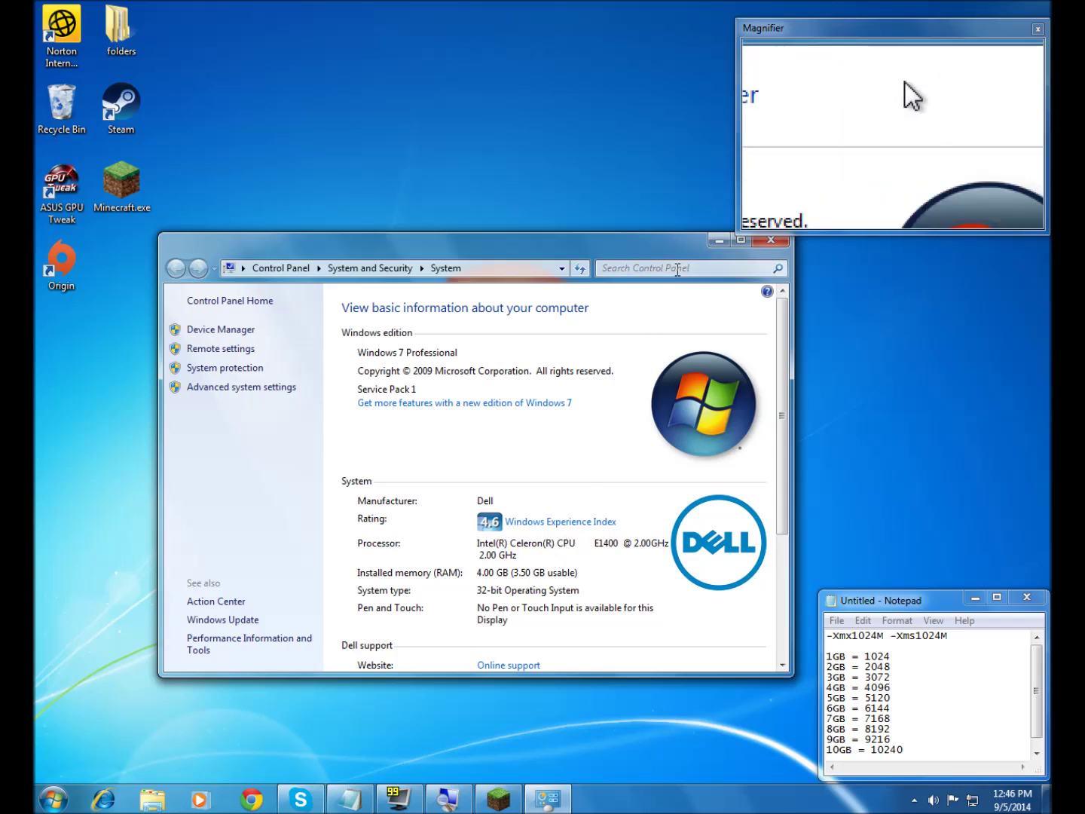
{"action": "left_click_drag", "start_coordinate": [673, 241], "coordinate": [662, 259]}
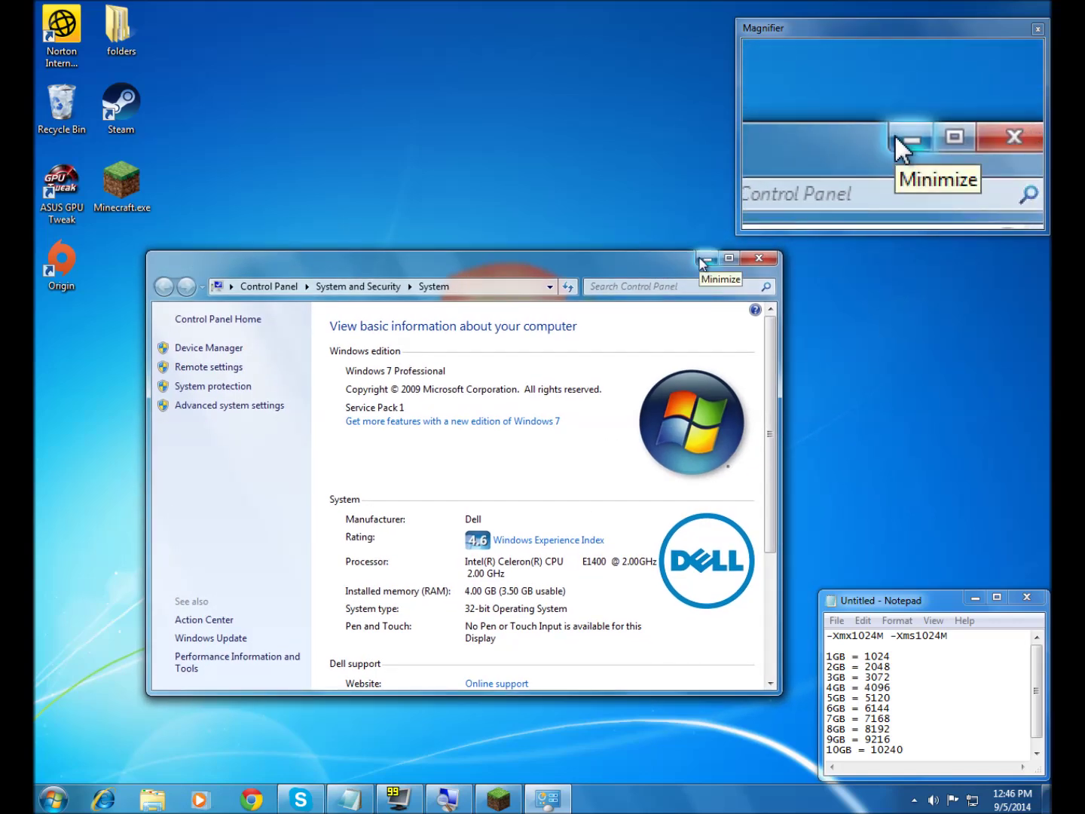
Minimize the System window and open the Profile Editor for the Iamcraft profile in Minecraft Launcher.
{"action": "left_click", "coordinate": [704, 261]}
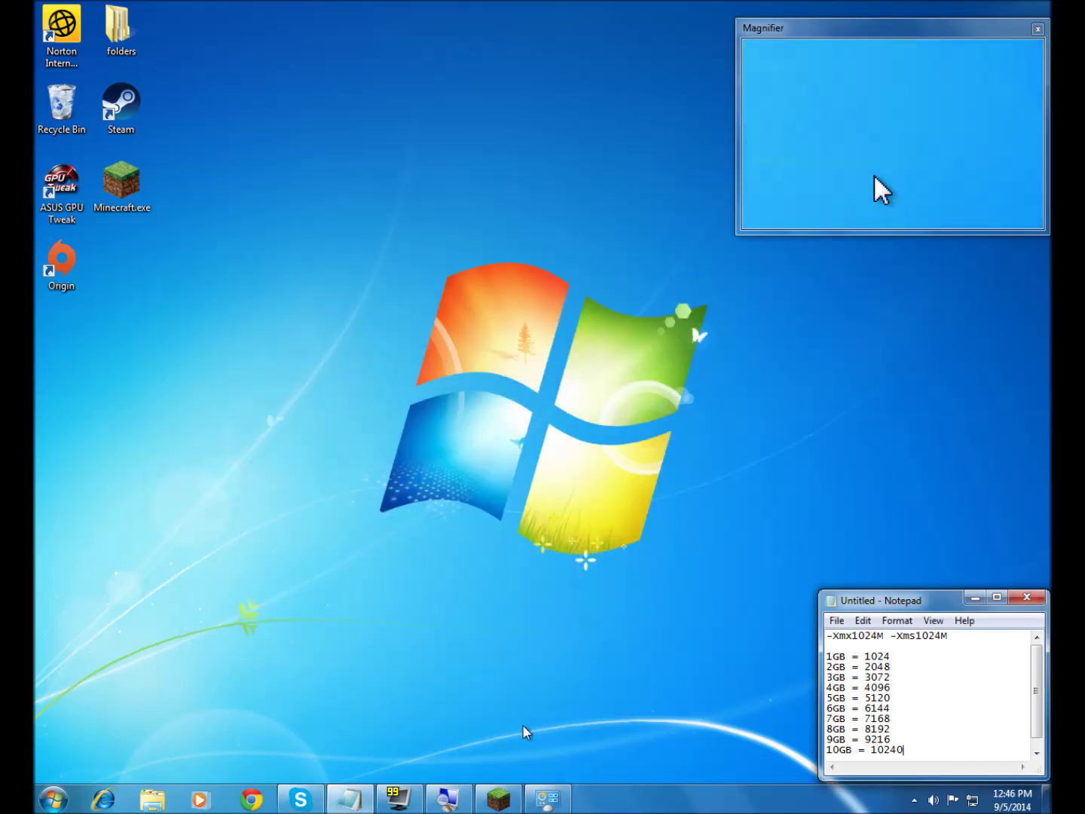
{"action": "left_click", "coordinate": [553, 800]}
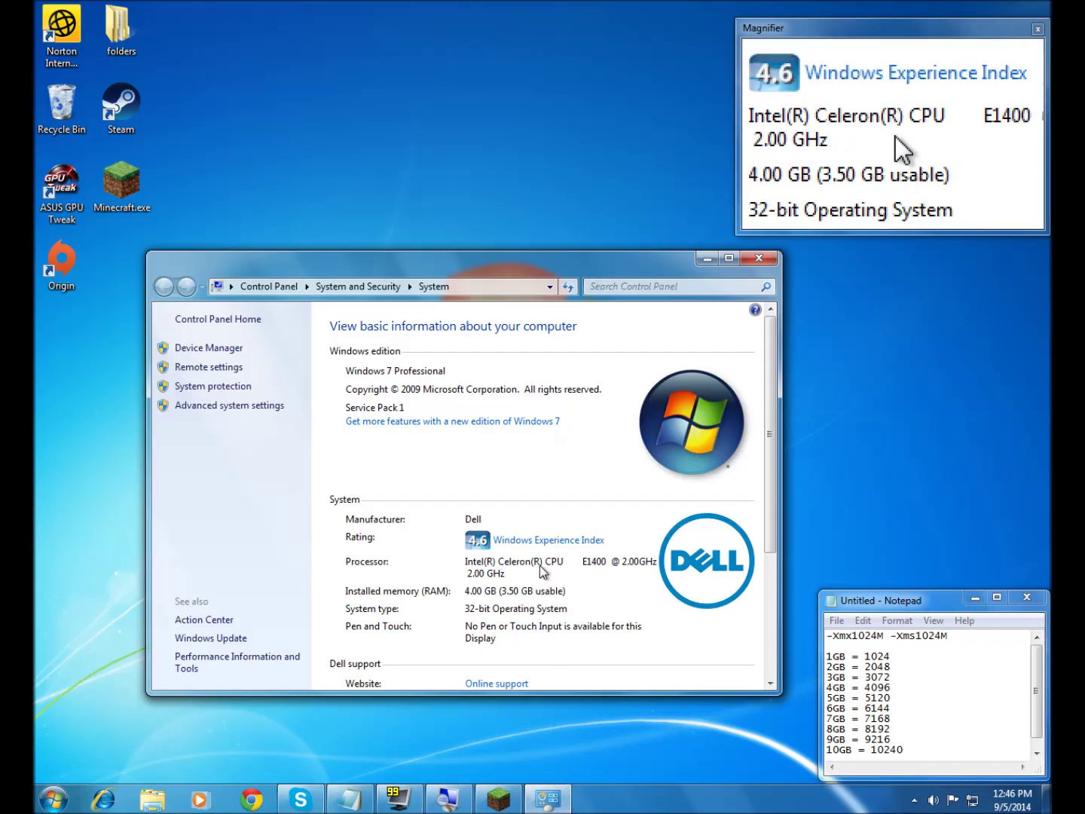
{"action": "left_click", "coordinate": [701, 264]}
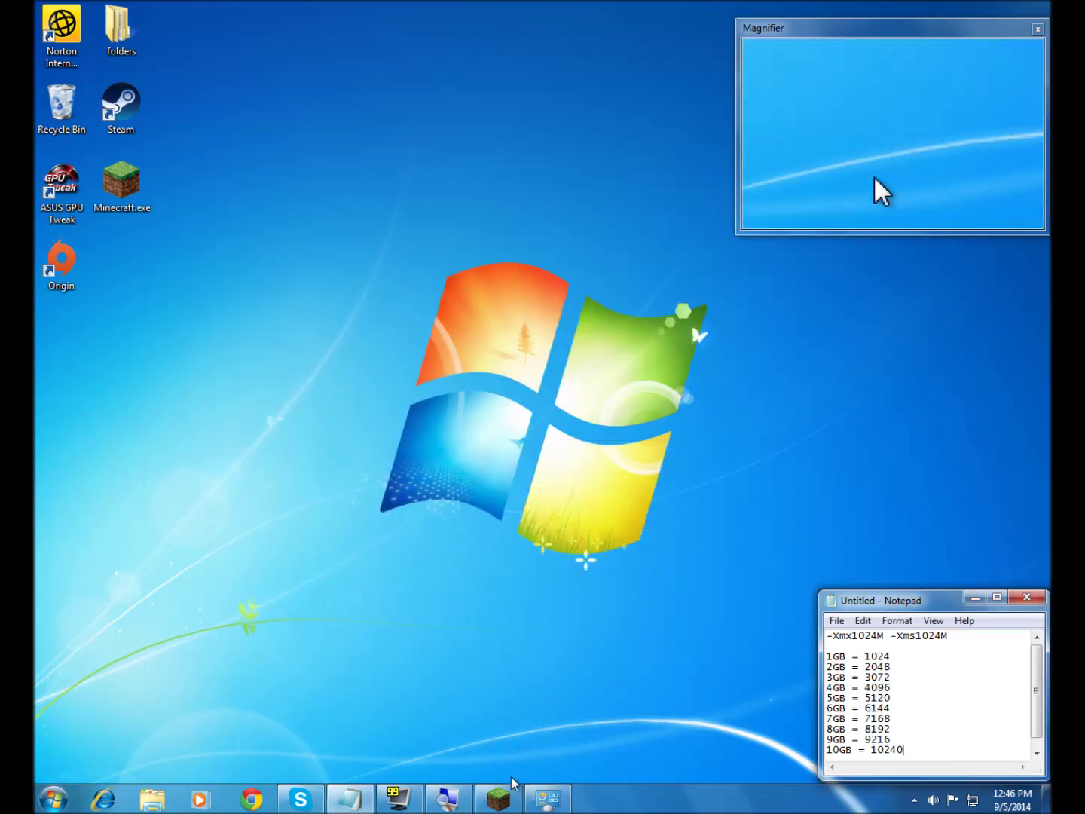
{"action": "left_click", "coordinate": [511, 803]}
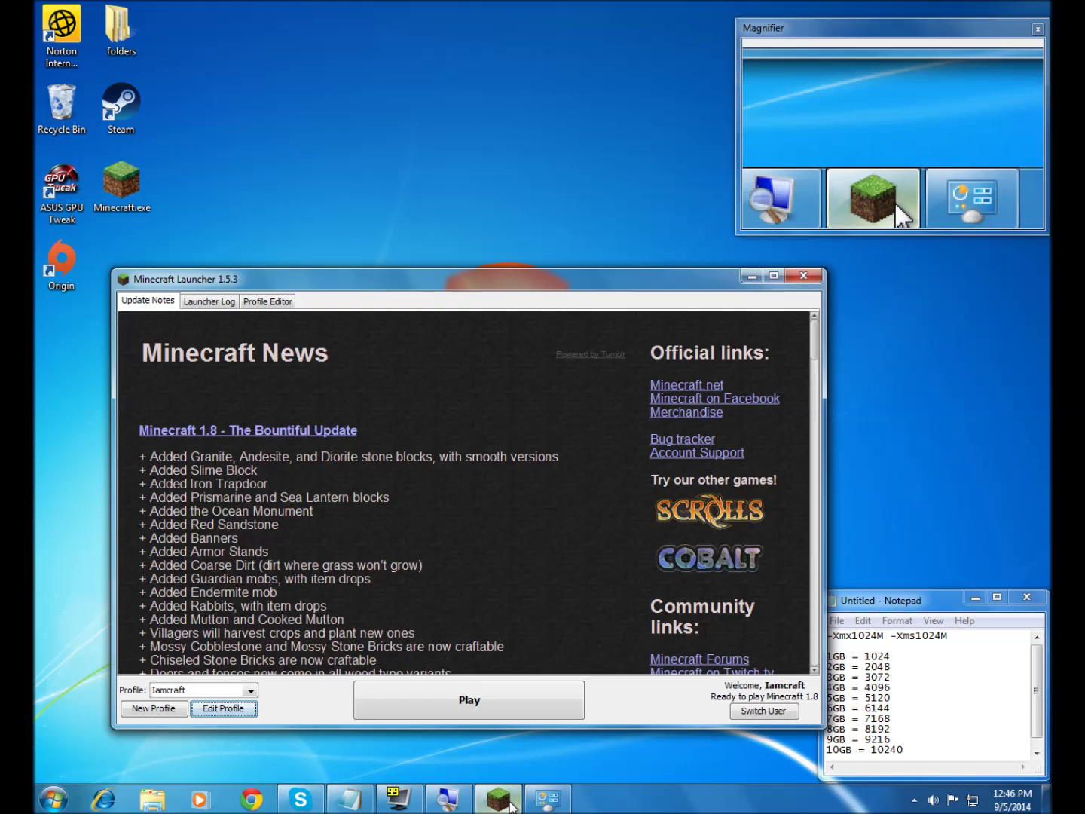
{"action": "left_click", "coordinate": [244, 709]}
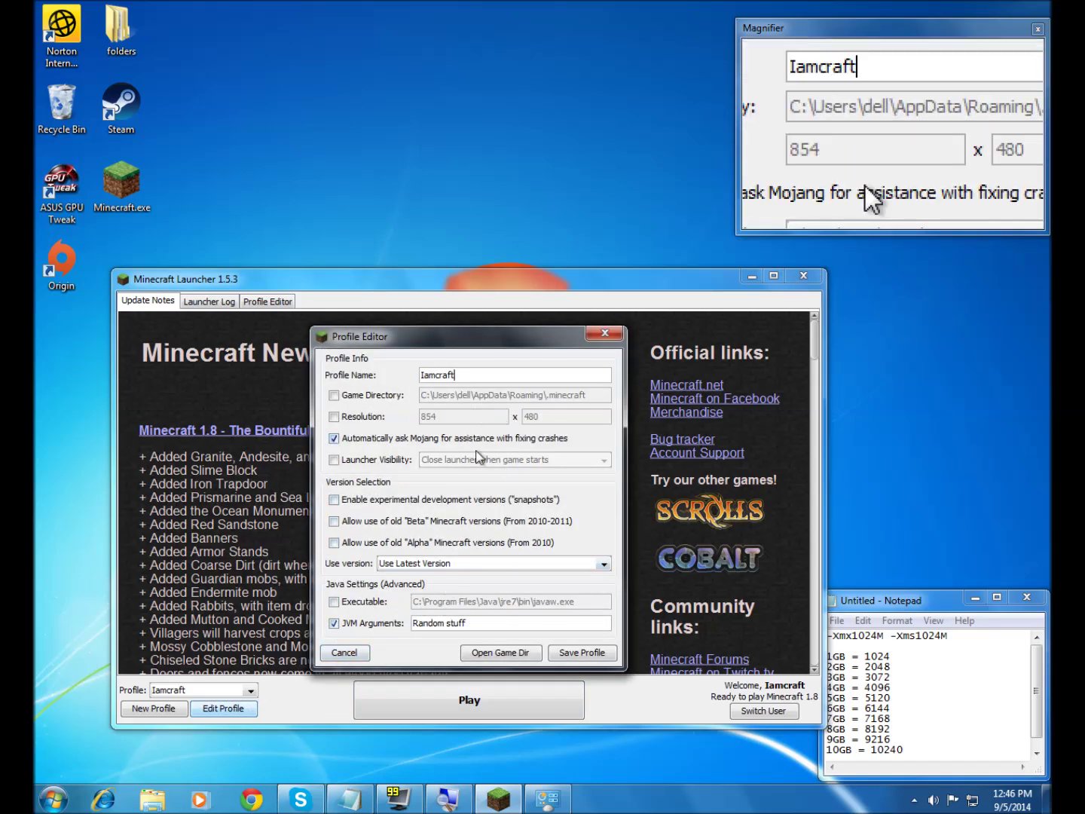
Erase the old 'Random stuff' text from the JVM Arguments field.
{"action": "left_click", "coordinate": [492, 623]}
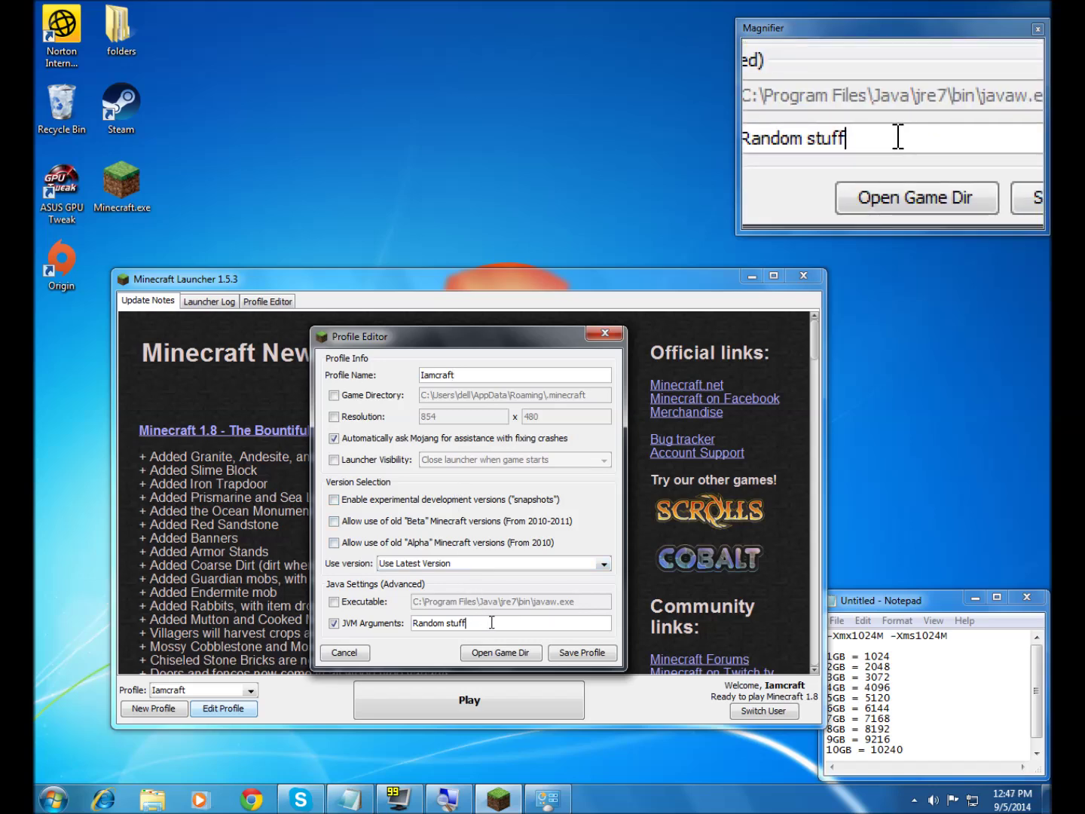
{"action": "triple_click", "coordinate": [492, 622]}
{"action": "left_click", "coordinate": [492, 622]}
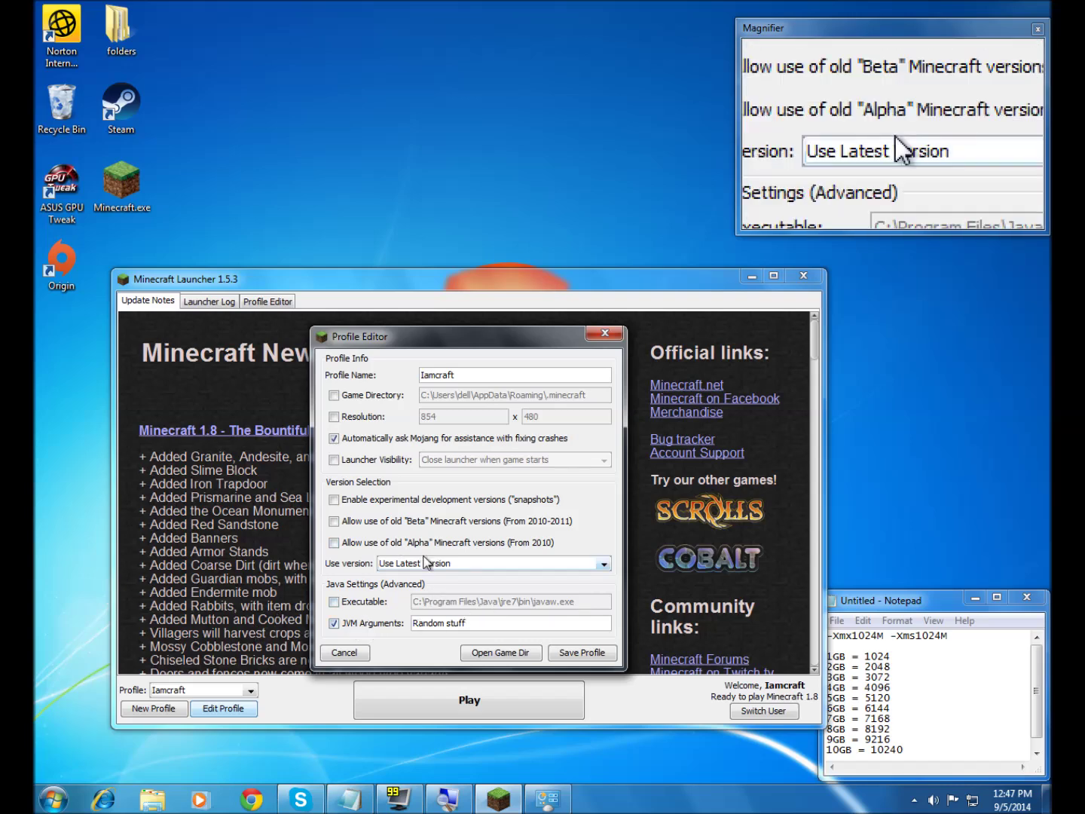
{"action": "key", "text": "BackSpace"}
{"action": "key", "text": "BackSpace"}
{"action": "key", "text": "BackSpace"}
{"action": "key", "text": "BackSpace"}
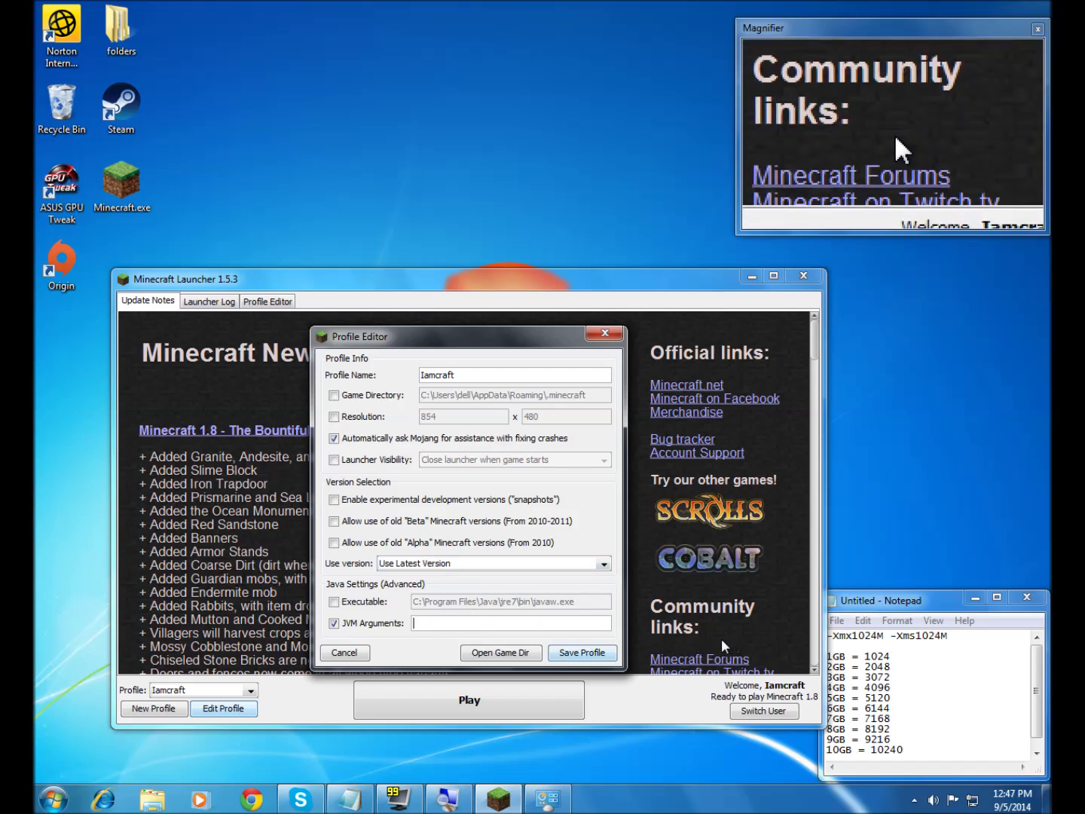
Copy the -Xmx1024M -Xms1024M line from Notepad and paste it into JVM Arguments.
{"action": "left_click", "coordinate": [971, 641]}
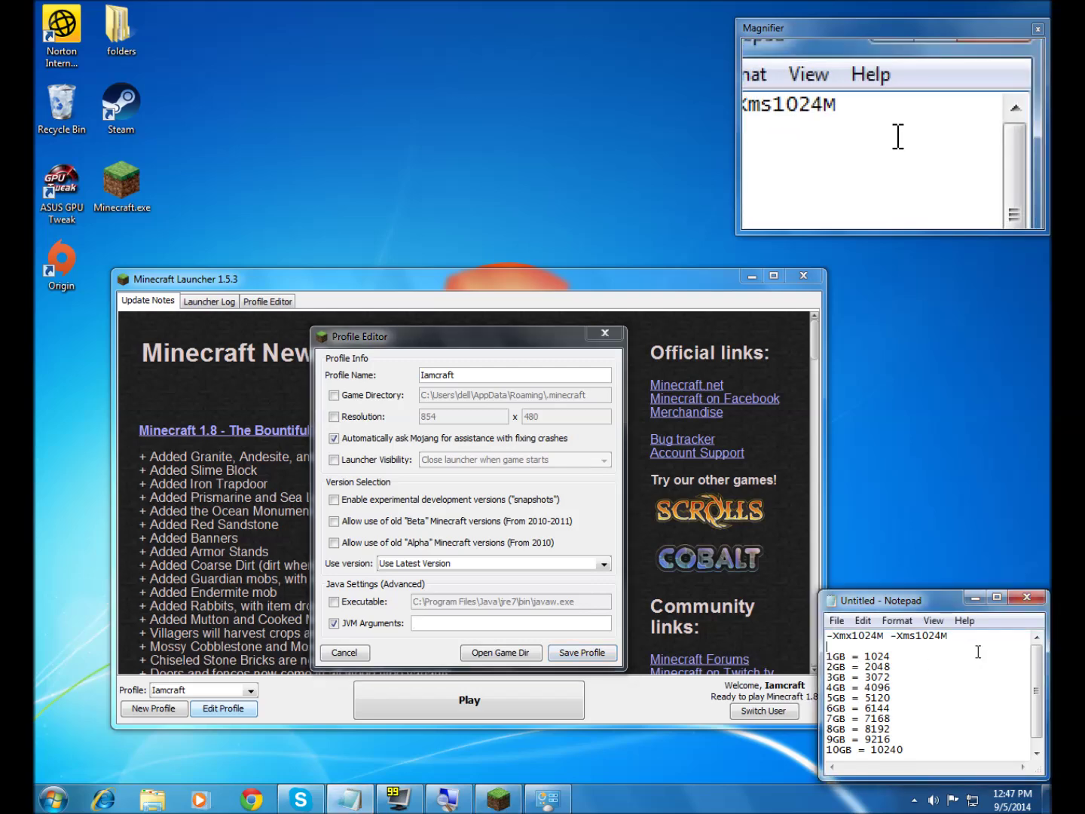
{"action": "left_click_drag", "start_coordinate": [970, 642], "coordinate": [829, 637]}
{"action": "right_click", "coordinate": [841, 638]}
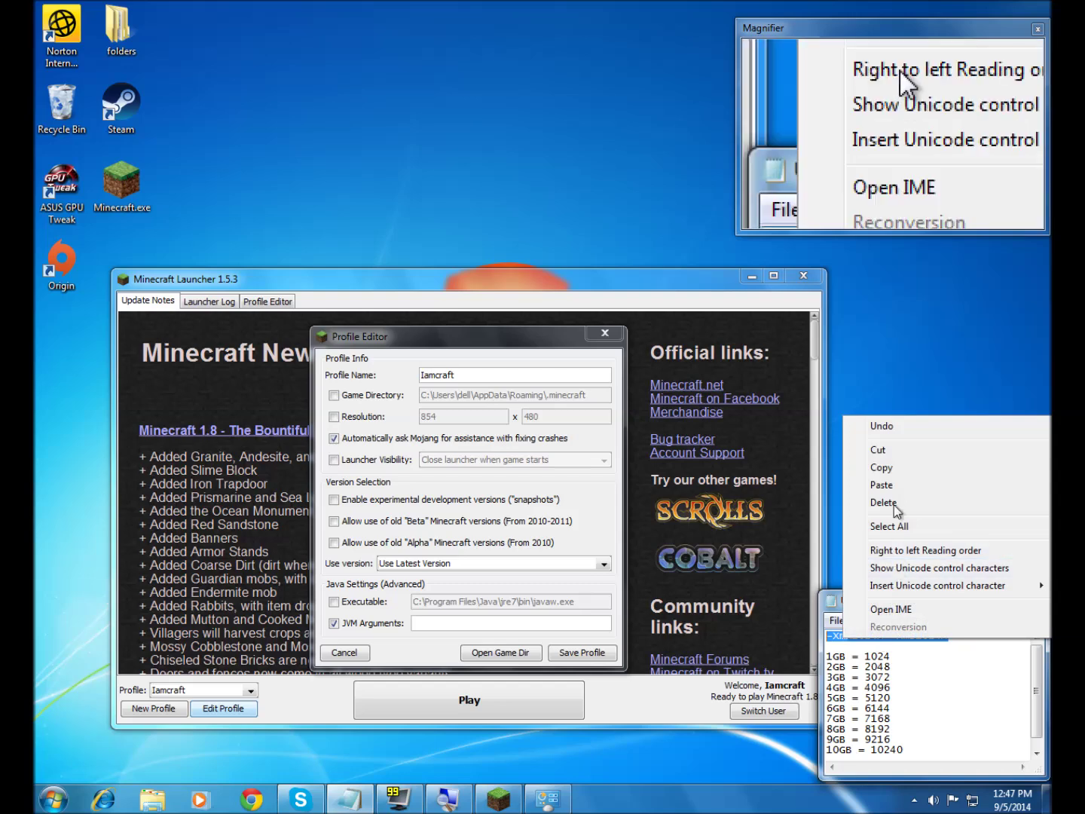
{"action": "left_click", "coordinate": [896, 464]}
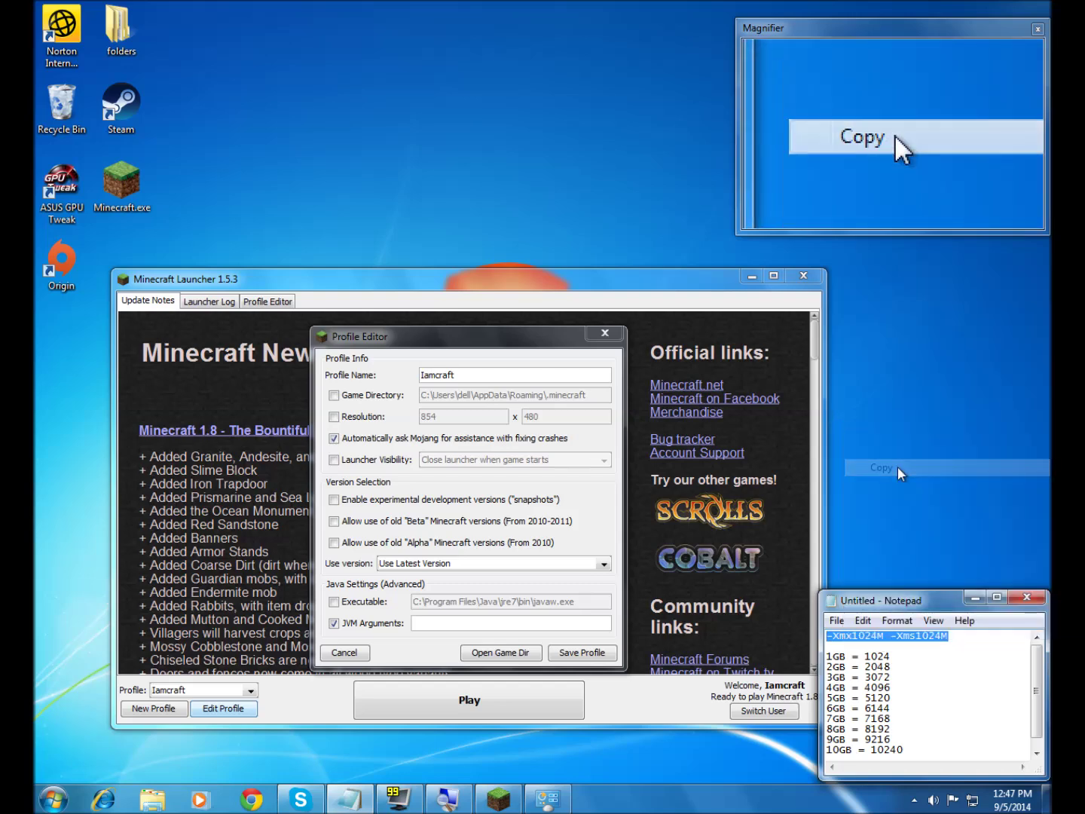
{"action": "left_click", "coordinate": [440, 623]}
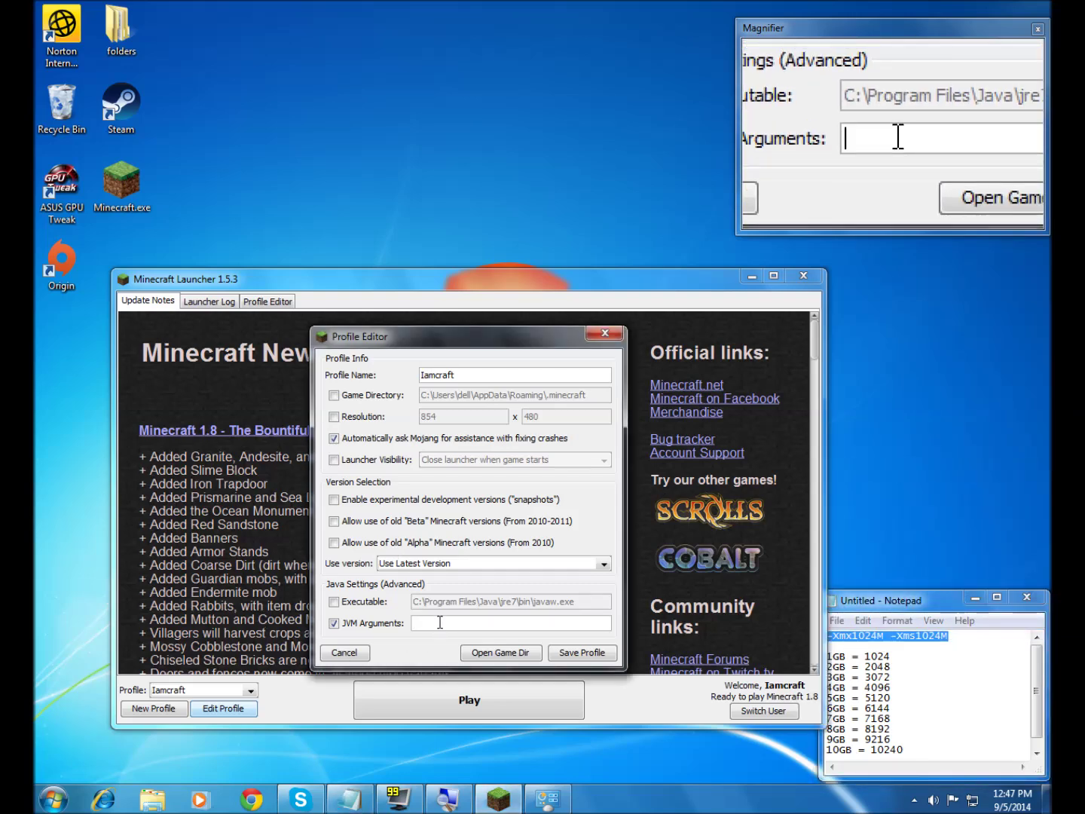
{"action": "key", "text": "ctrl+v"}
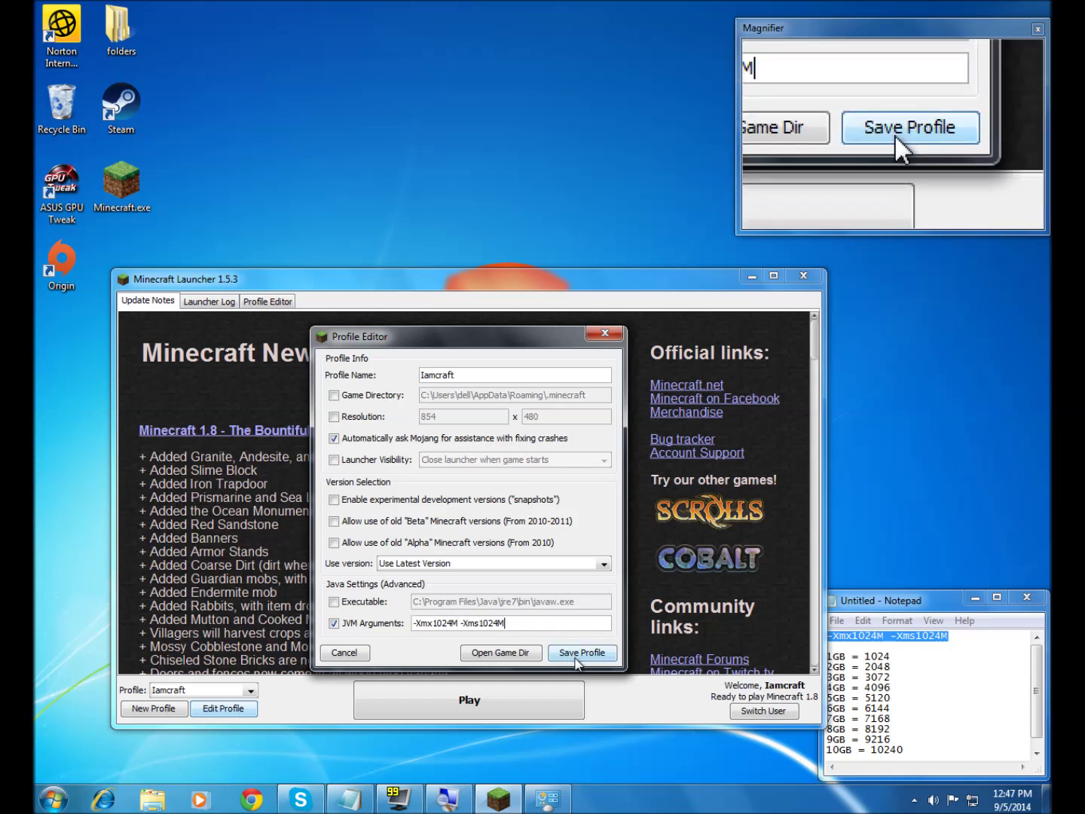
Change both JVM memory values to 2048, copied from the Notepad 2GB line.
{"action": "left_click", "coordinate": [535, 809]}
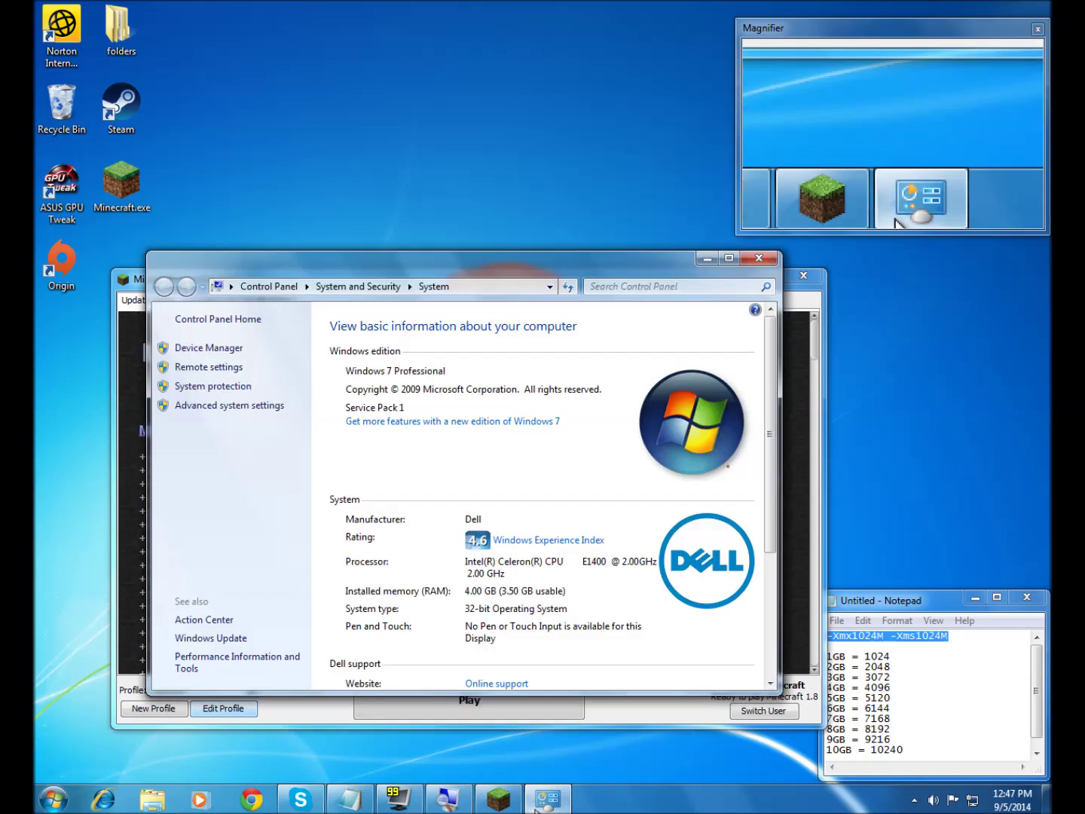
{"action": "left_click", "coordinate": [537, 806]}
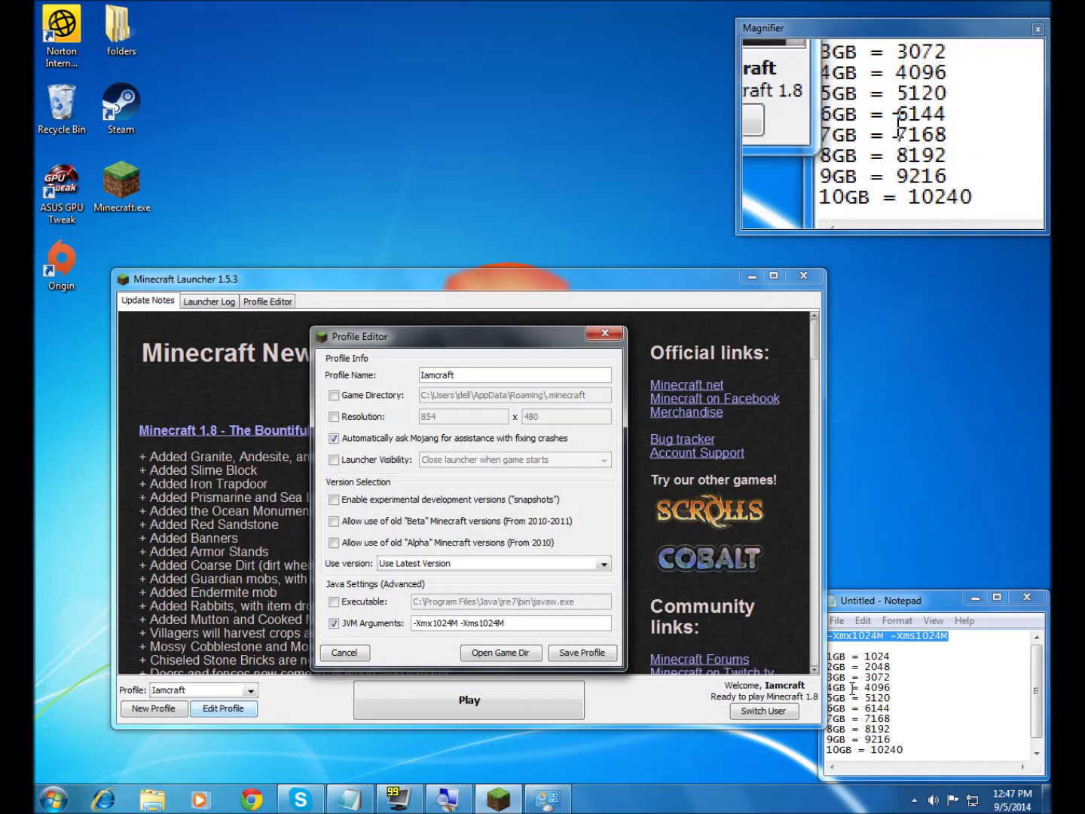
{"action": "left_click", "coordinate": [904, 601]}
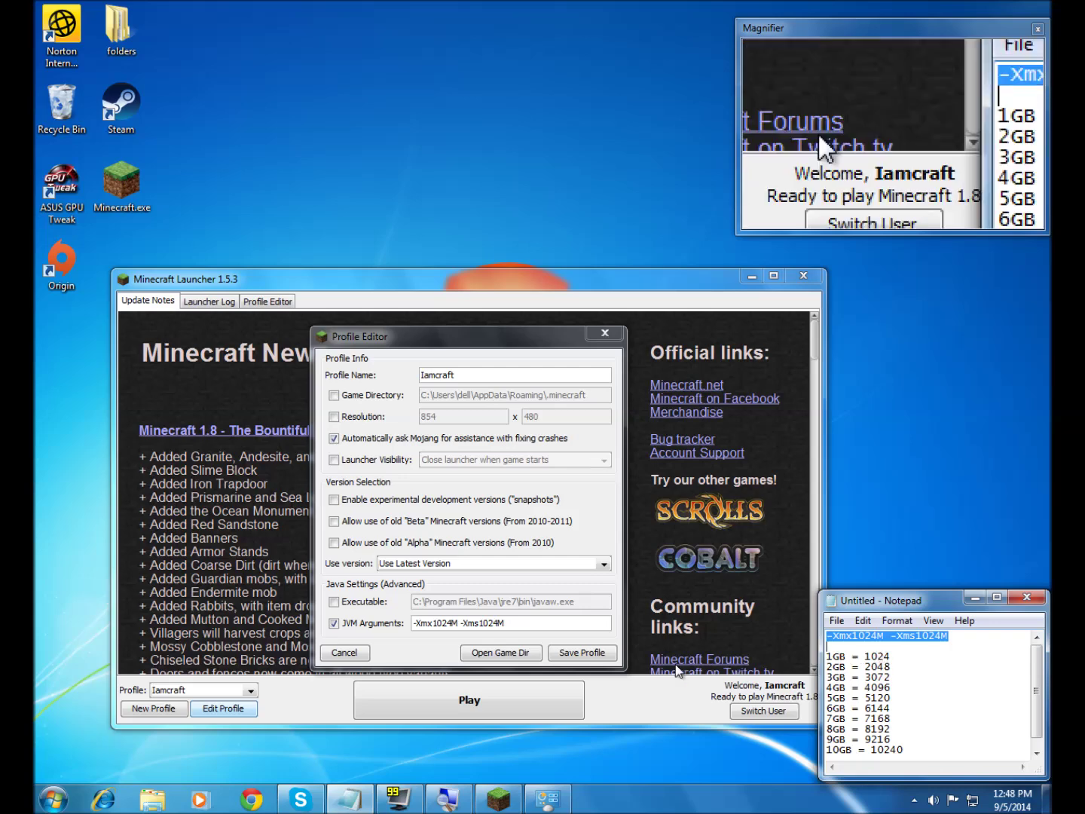
{"action": "left_click", "coordinate": [523, 627]}
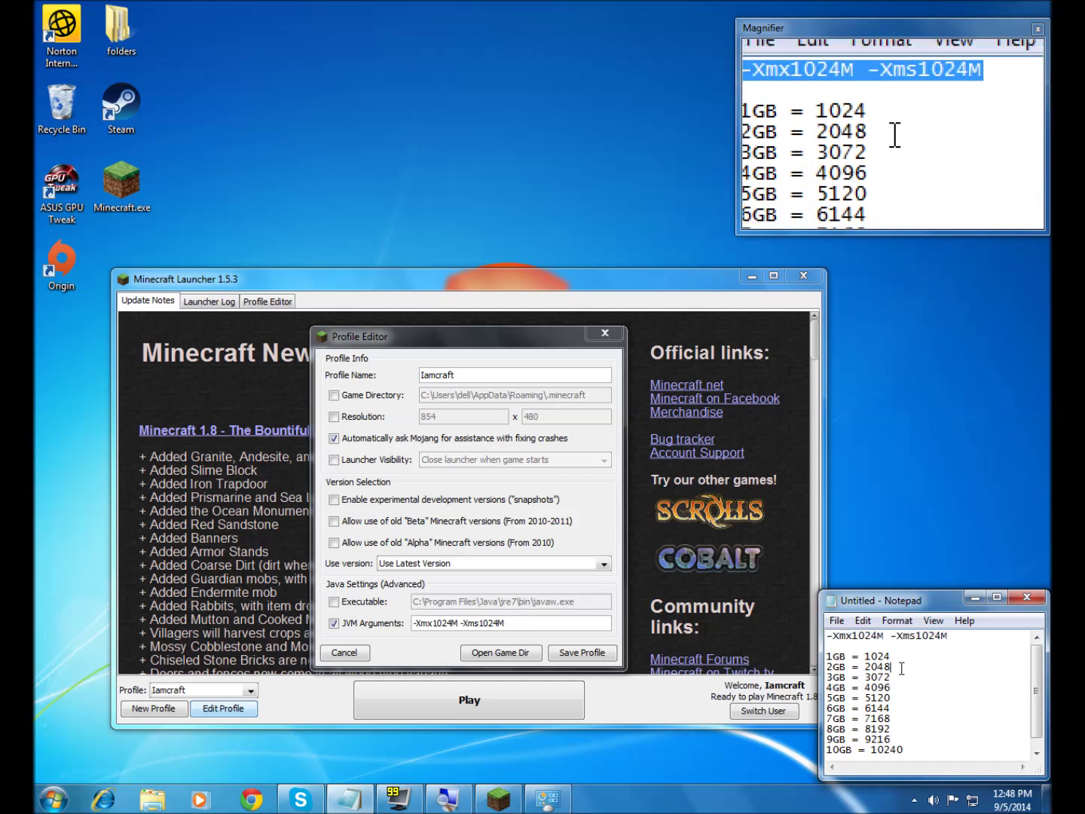
{"action": "left_click_drag", "start_coordinate": [827, 677], "coordinate": [866, 677]}
{"action": "double_click", "coordinate": [865, 667]}
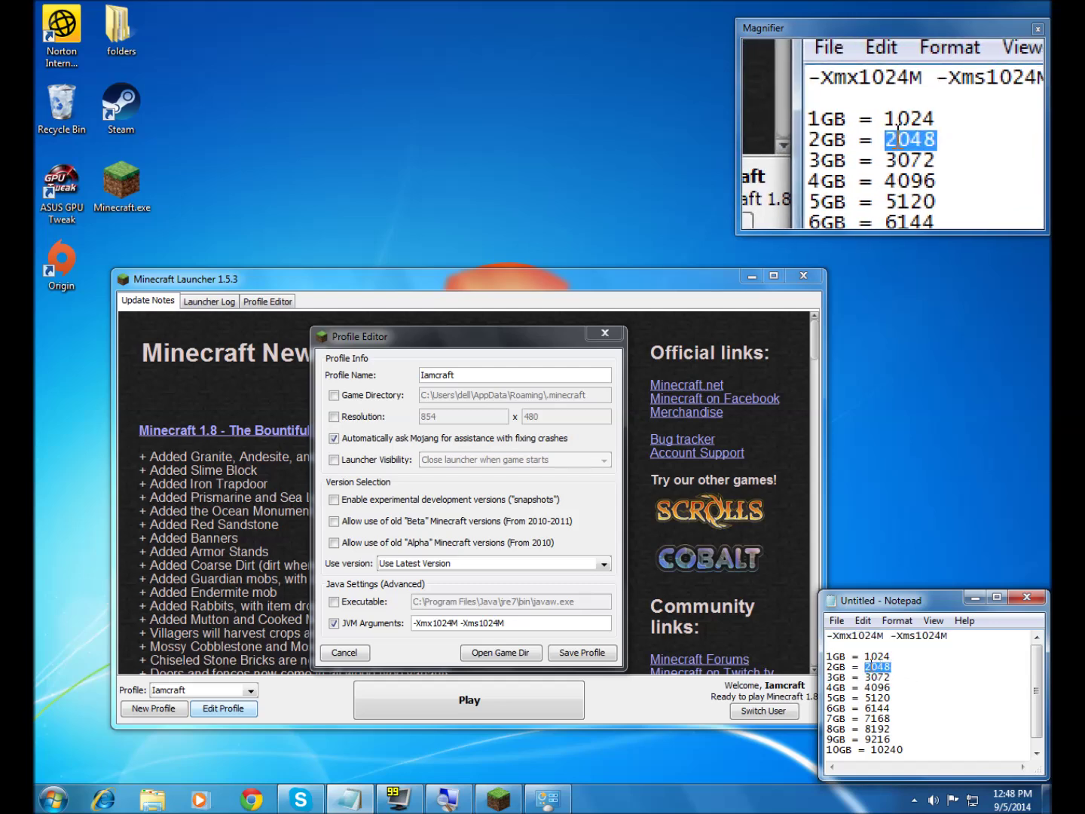
{"action": "left_click", "coordinate": [498, 623]}
{"action": "key", "text": "BackSpace"}
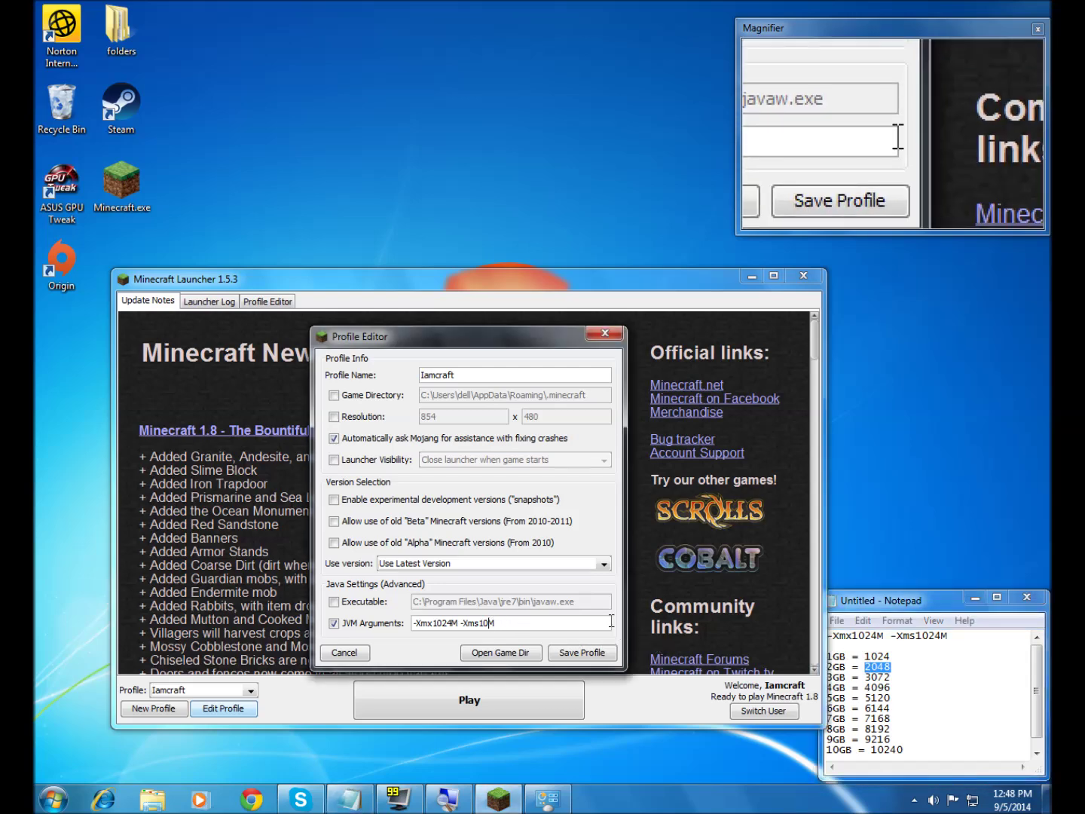
{"action": "key", "text": "ctrl+v"}
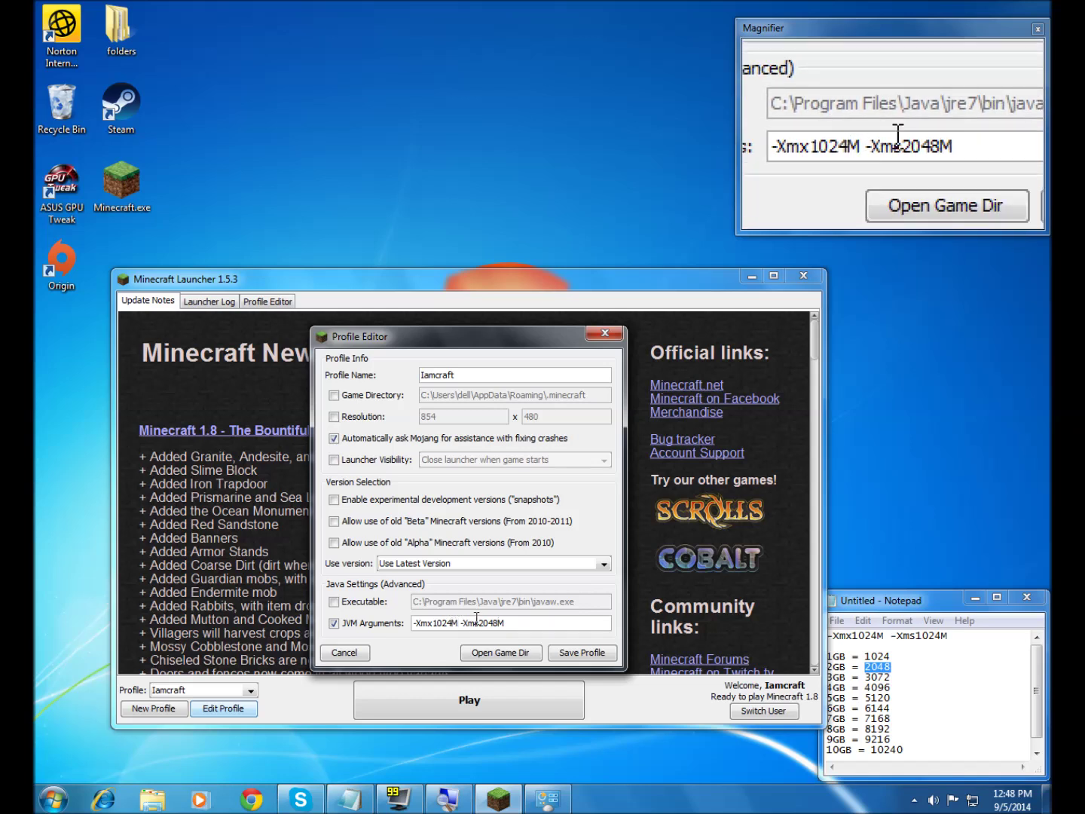
{"action": "key", "text": "BackSpace"}
{"action": "key", "text": "BackSpace"}
{"action": "key", "text": "BackSpace"}
{"action": "key", "text": "ctrl+v"}
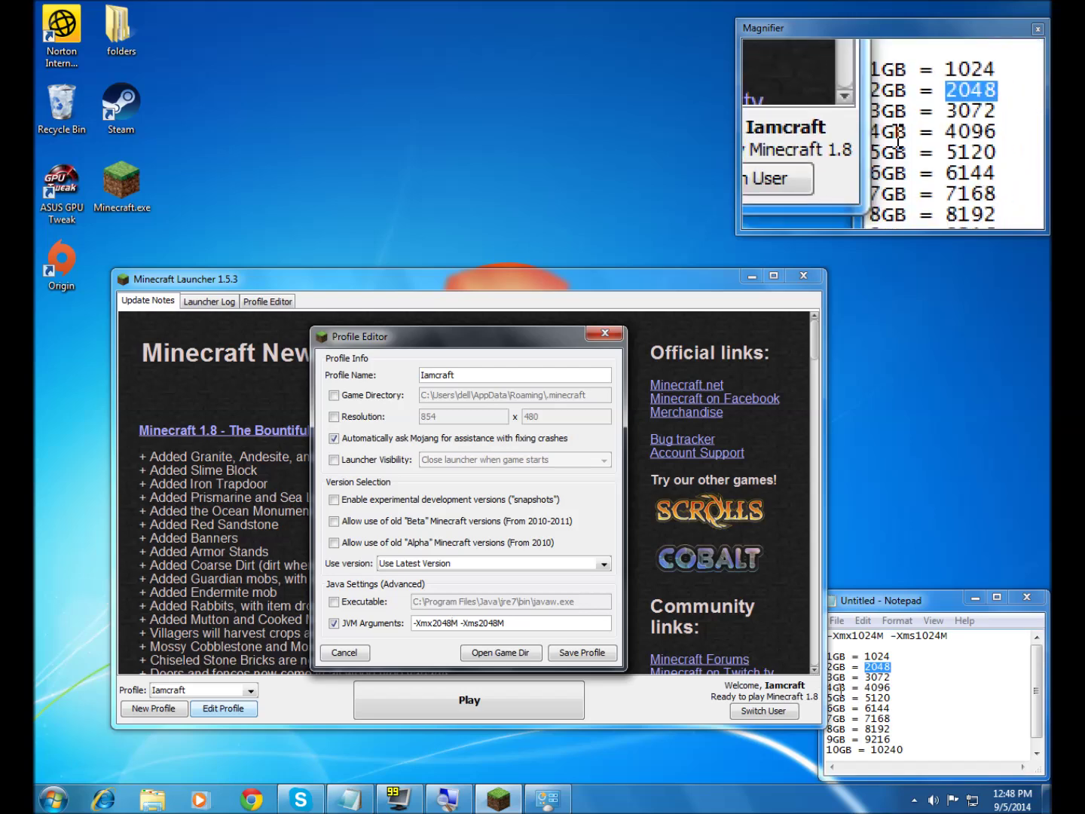
Replace both 2048 values with 10240 from the notes, giving -Xmx10240M -Xms10240M.
{"action": "left_click_drag", "start_coordinate": [904, 749], "coordinate": [871, 750]}
{"action": "key", "text": "ctrl+c"}
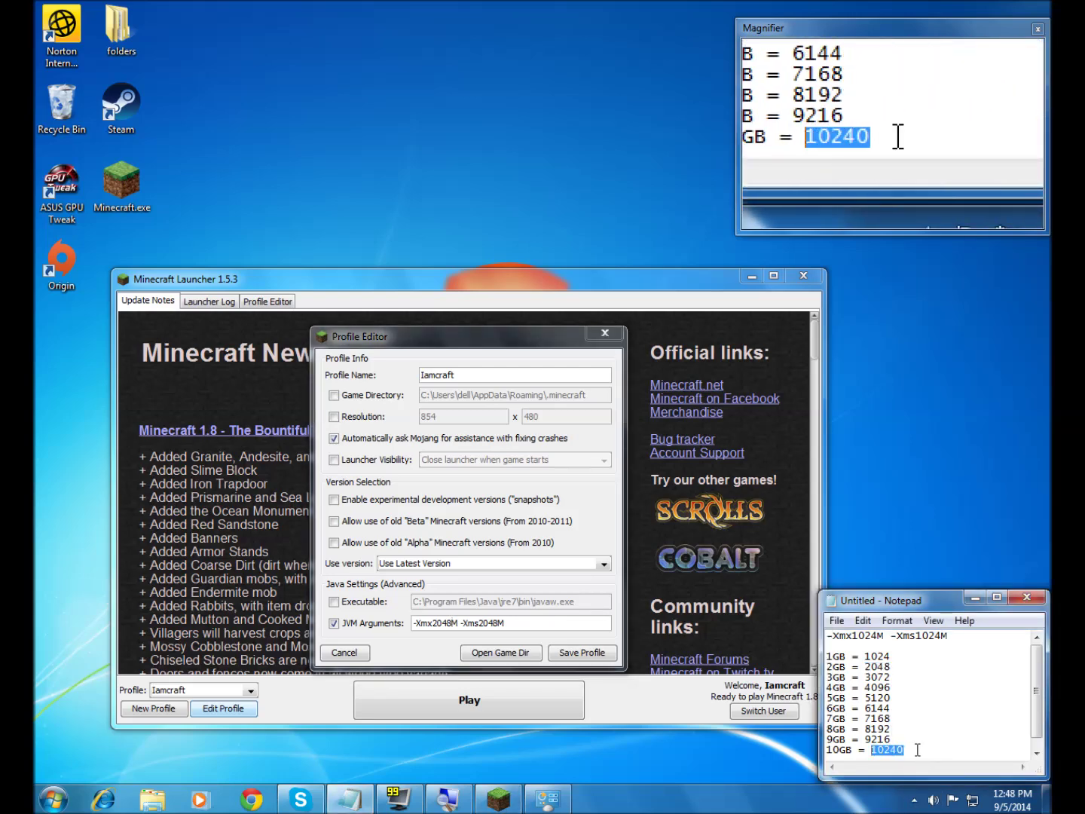
{"action": "left_click", "coordinate": [500, 624]}
{"action": "key", "text": "BackSpace"}
{"action": "key", "text": "BackSpace"}
{"action": "key", "text": "BackSpace"}
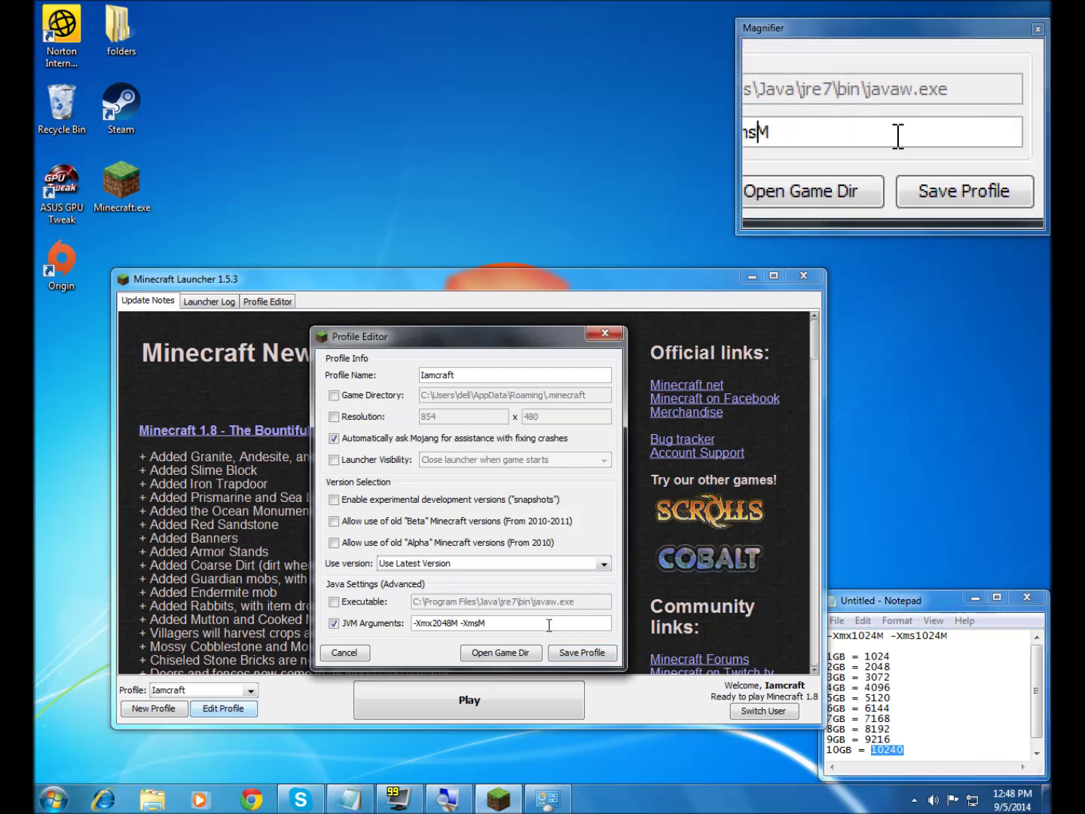
{"action": "key", "text": "ctrl+v"}
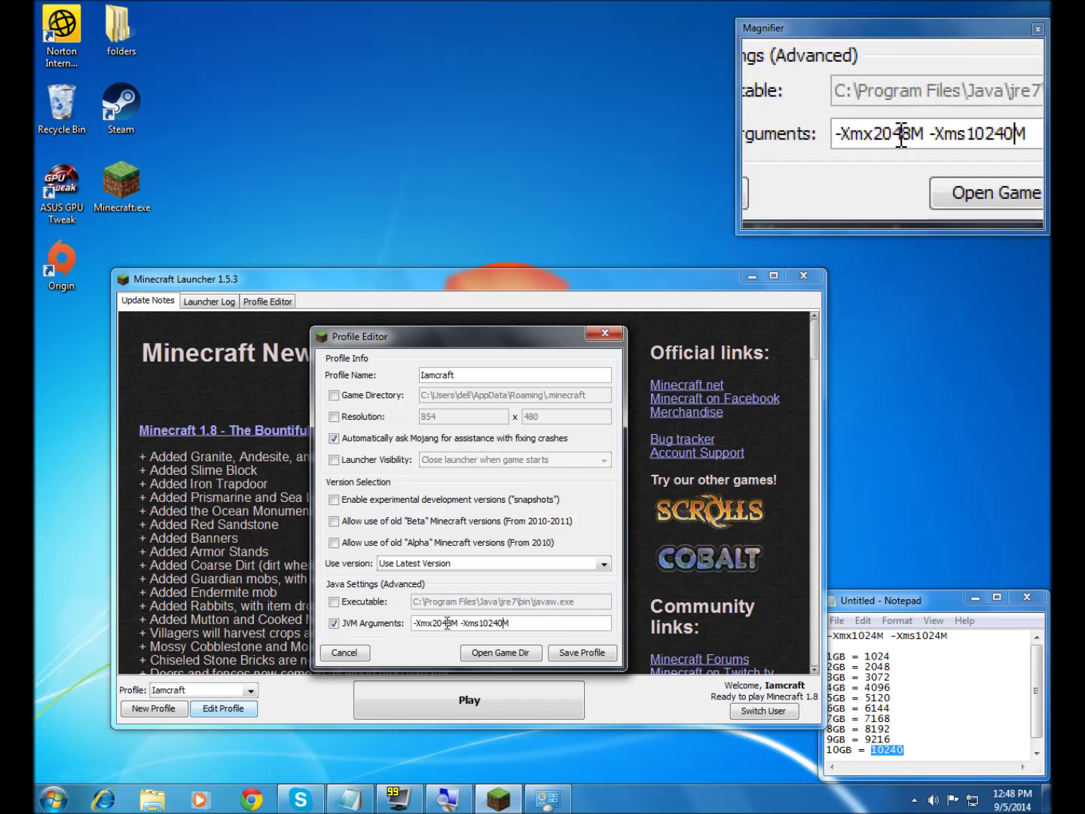
{"action": "left_click", "coordinate": [456, 623]}
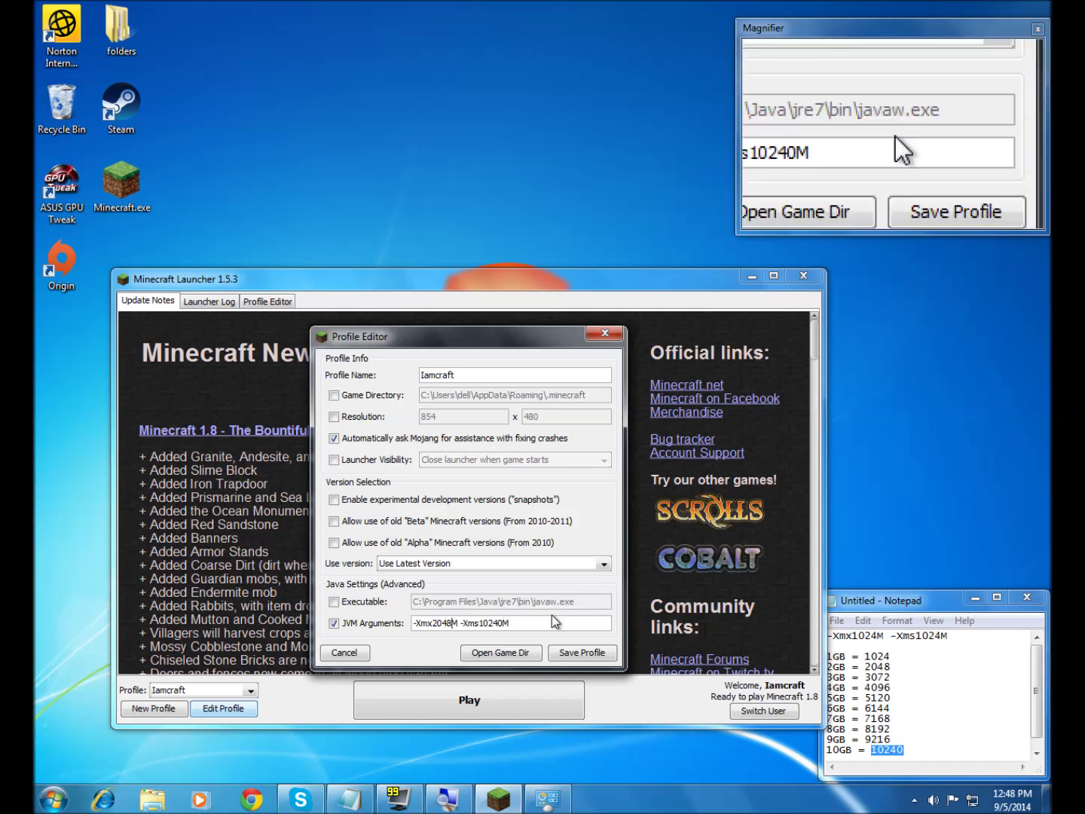
{"action": "key", "text": "BackSpace"}
{"action": "key", "text": "BackSpace"}
{"action": "key", "text": "BackSpace"}
{"action": "key", "text": "BackSpace"}
{"action": "key", "text": "ctrl+v"}
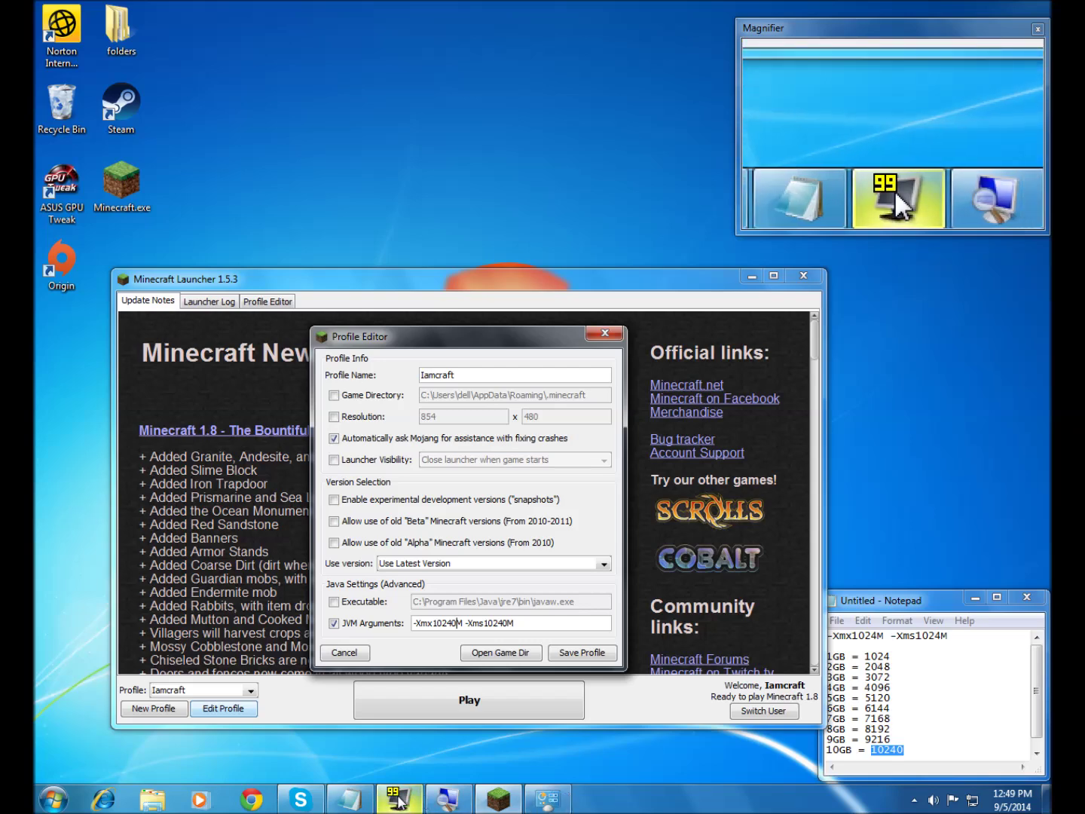
{"action": "left_click", "coordinate": [548, 799]}
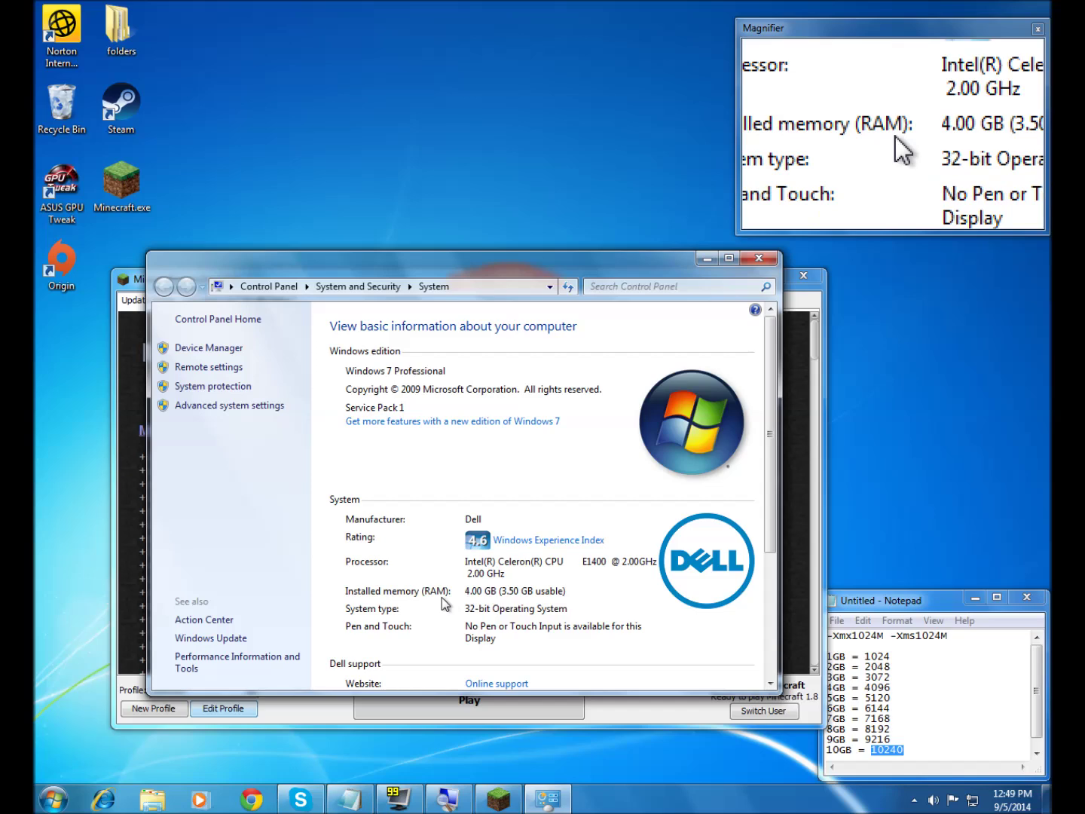
{"action": "left_click", "coordinate": [716, 259]}
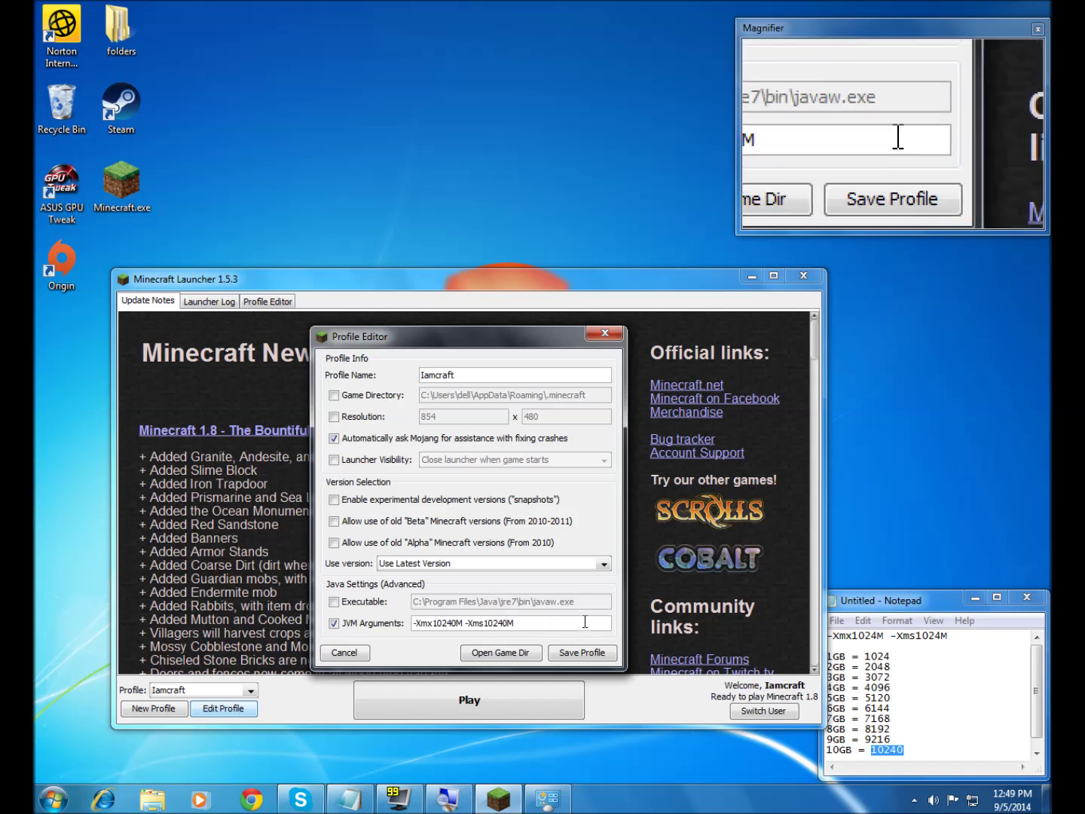
Clear both memory values and enter 3072 after -Xmx, using the Notepad 3GB line.
{"action": "key", "text": "BackSpace"}
{"action": "key", "text": "BackSpace"}
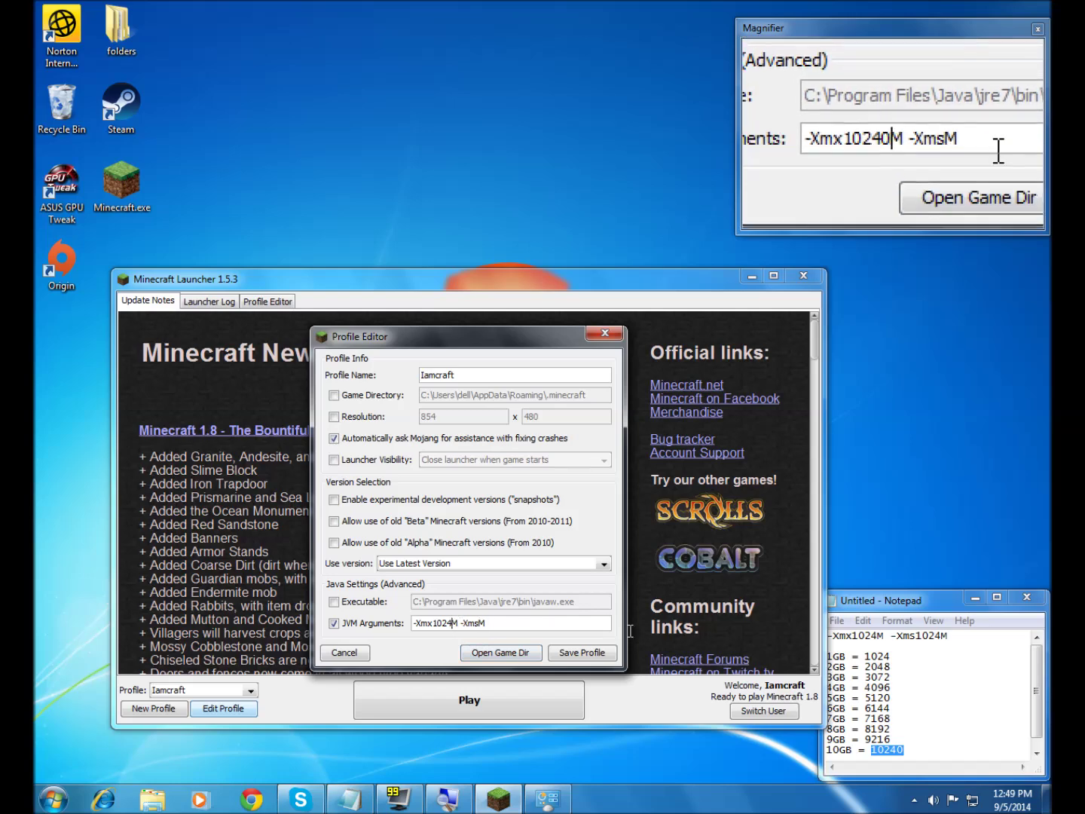
{"action": "key", "text": "BackSpace"}
{"action": "key", "text": "BackSpace"}
{"action": "key", "text": "BackSpace"}
{"action": "left_click", "coordinate": [891, 657]}
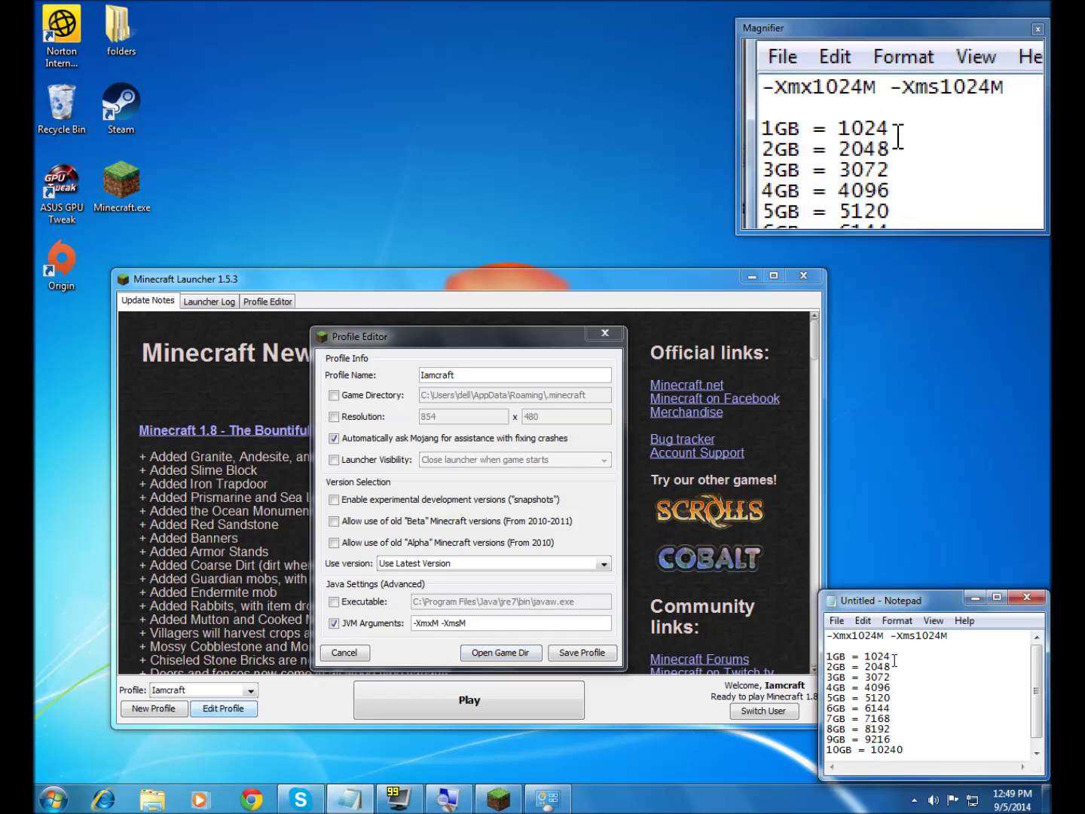
{"action": "double_click", "coordinate": [888, 659]}
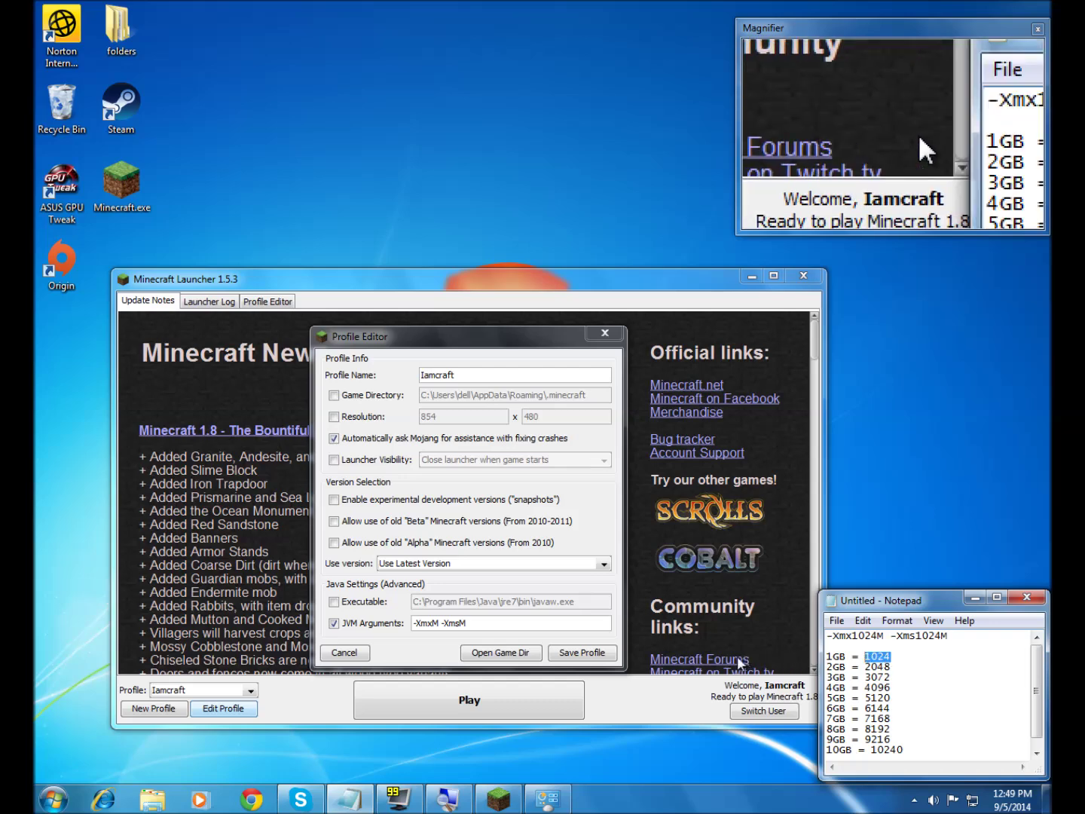
{"action": "left_click", "coordinate": [437, 623]}
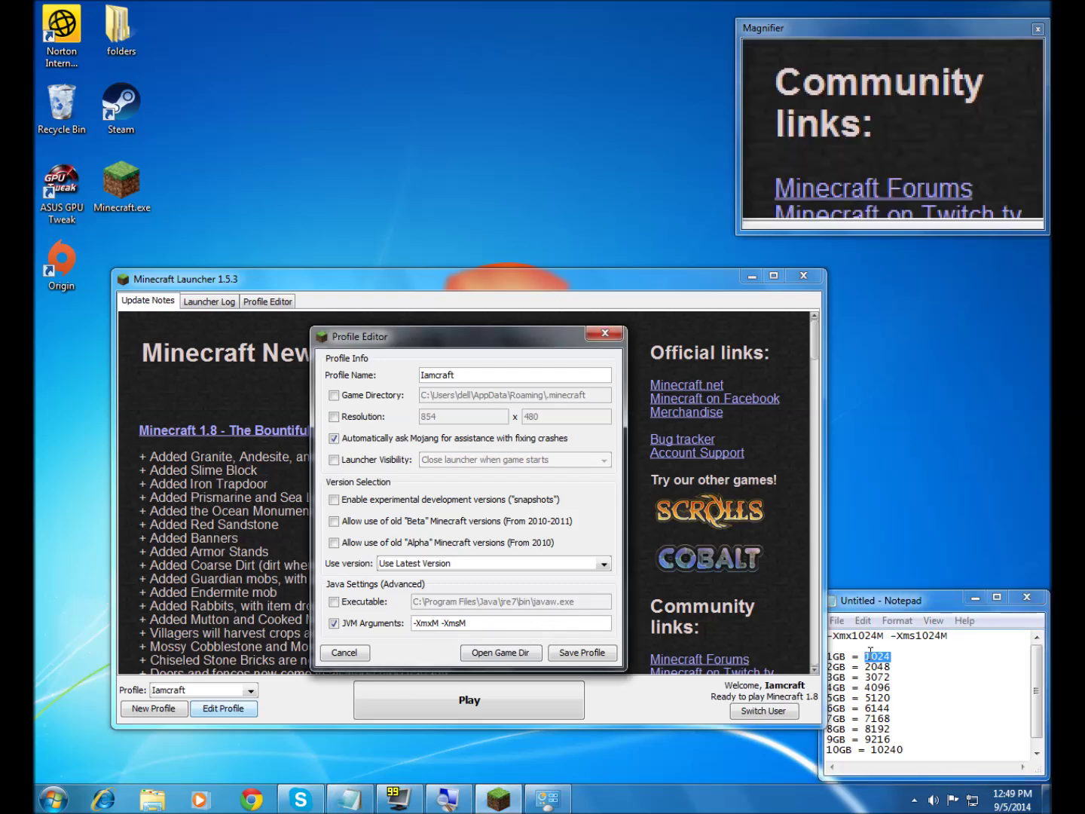
{"action": "double_click", "coordinate": [874, 677]}
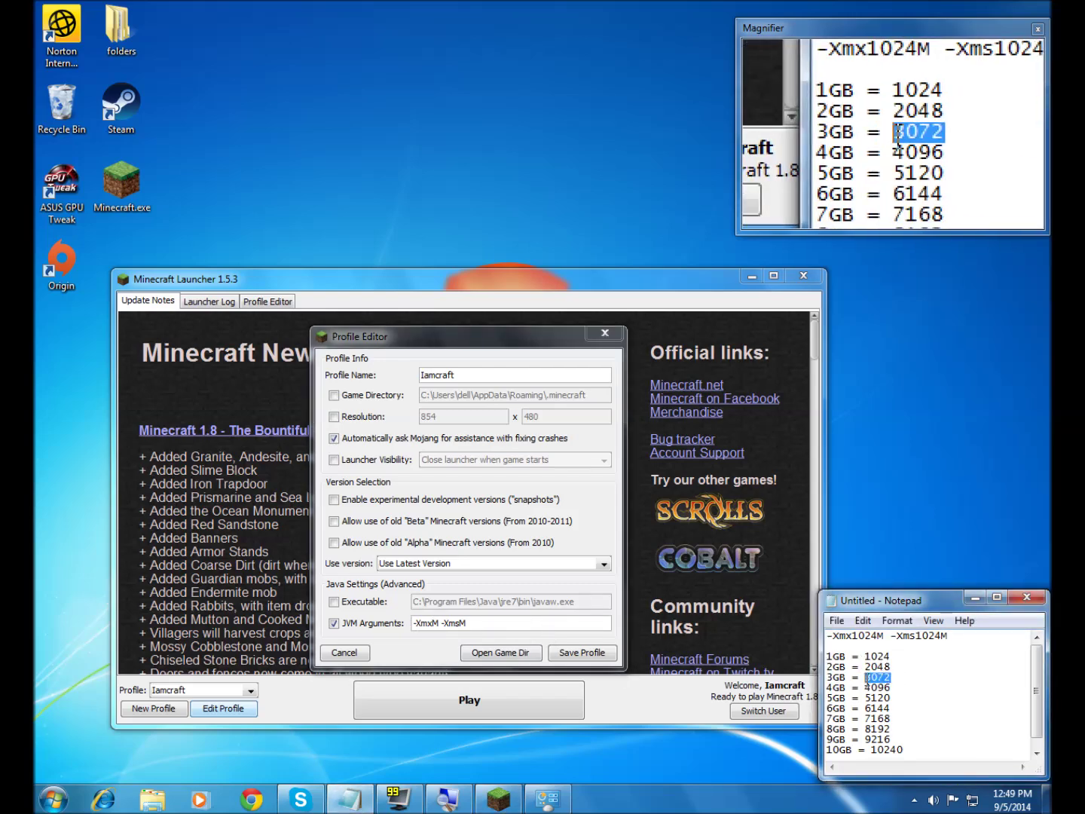
{"action": "left_click", "coordinate": [432, 624]}
{"action": "type", "text": "3072"}
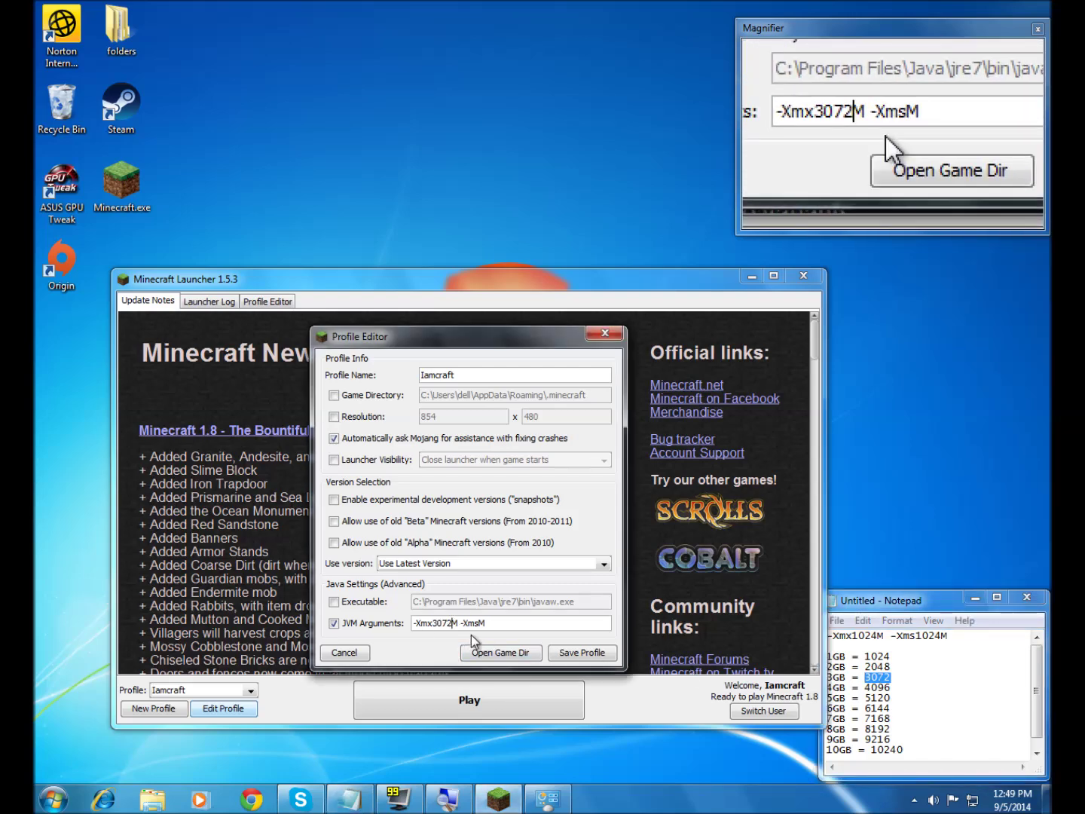
Enter 3072 for -Xms as well, save the profile and launch the game.
{"action": "left_click", "coordinate": [486, 624]}
{"action": "left_click", "coordinate": [479, 624]}
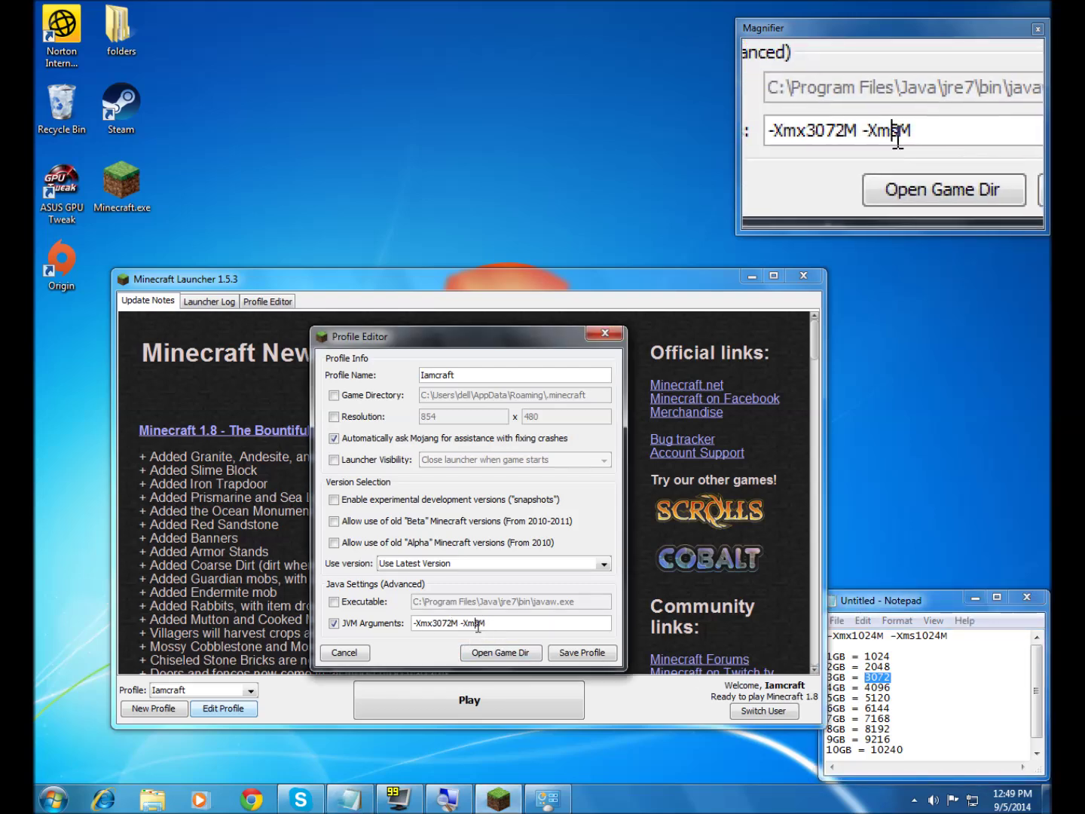
{"action": "type", "text": "3072"}
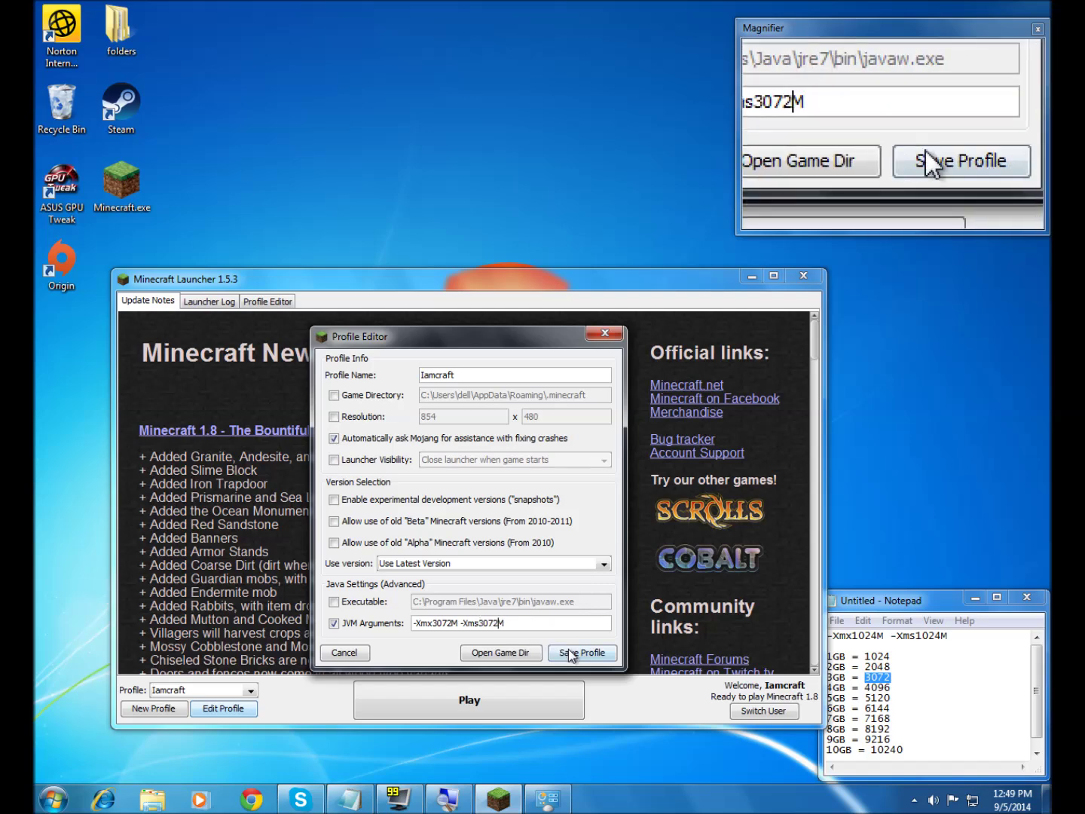
{"action": "left_click", "coordinate": [577, 651]}
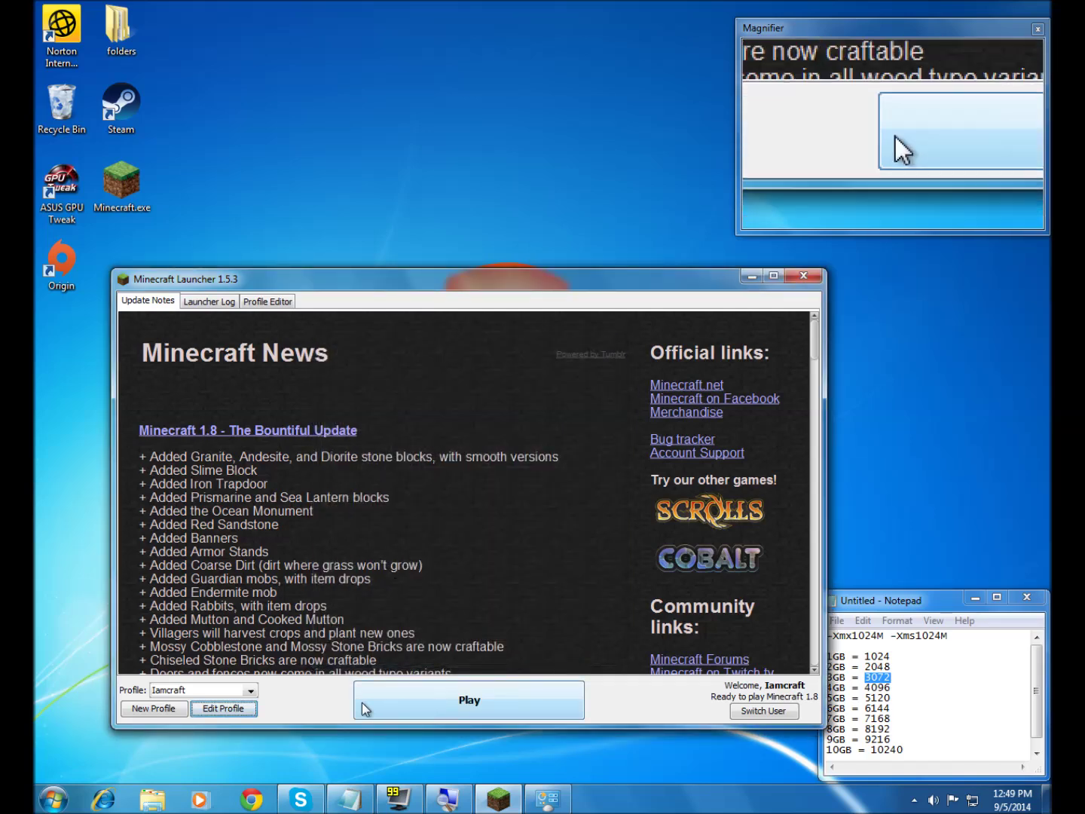
{"action": "left_click", "coordinate": [362, 702]}
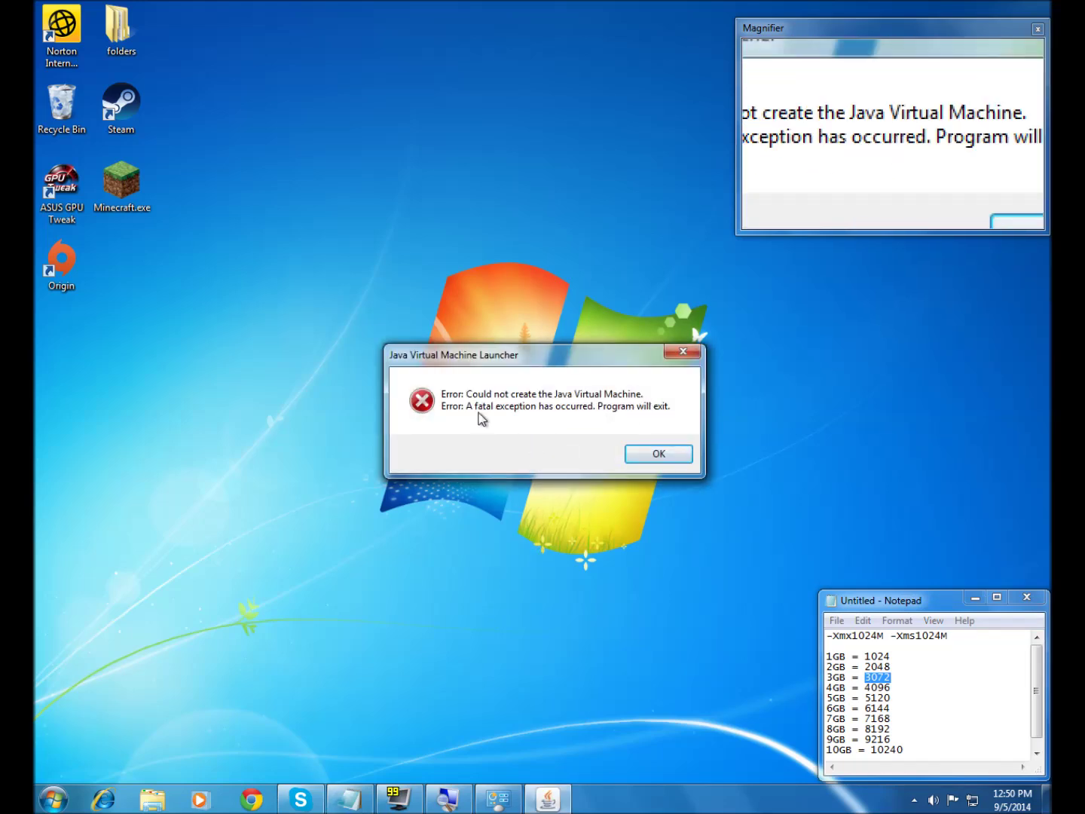
Dismiss the 'Could not create the Java Virtual Machine' error with OK.
{"action": "left_click", "coordinate": [682, 458]}
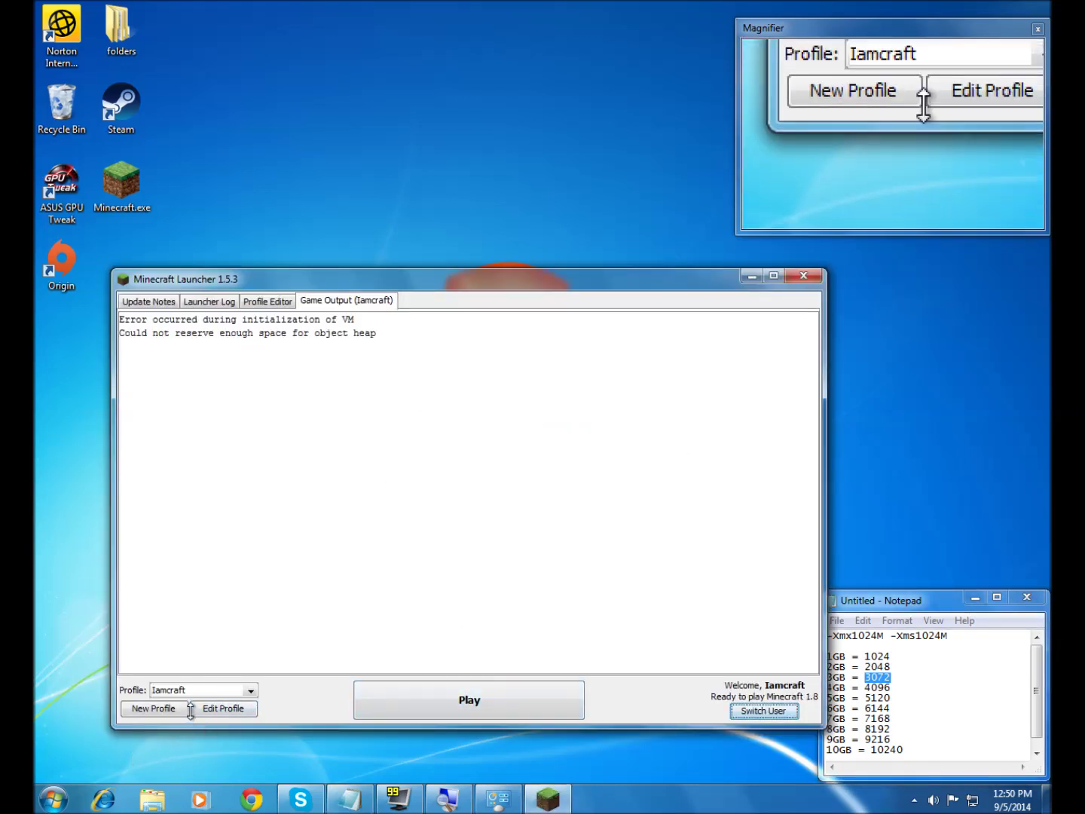
Edit the Iamcraft profile, replacing 3072 with 1024 for both -Xms and -Xmx, and save it.
{"action": "left_click", "coordinate": [218, 710]}
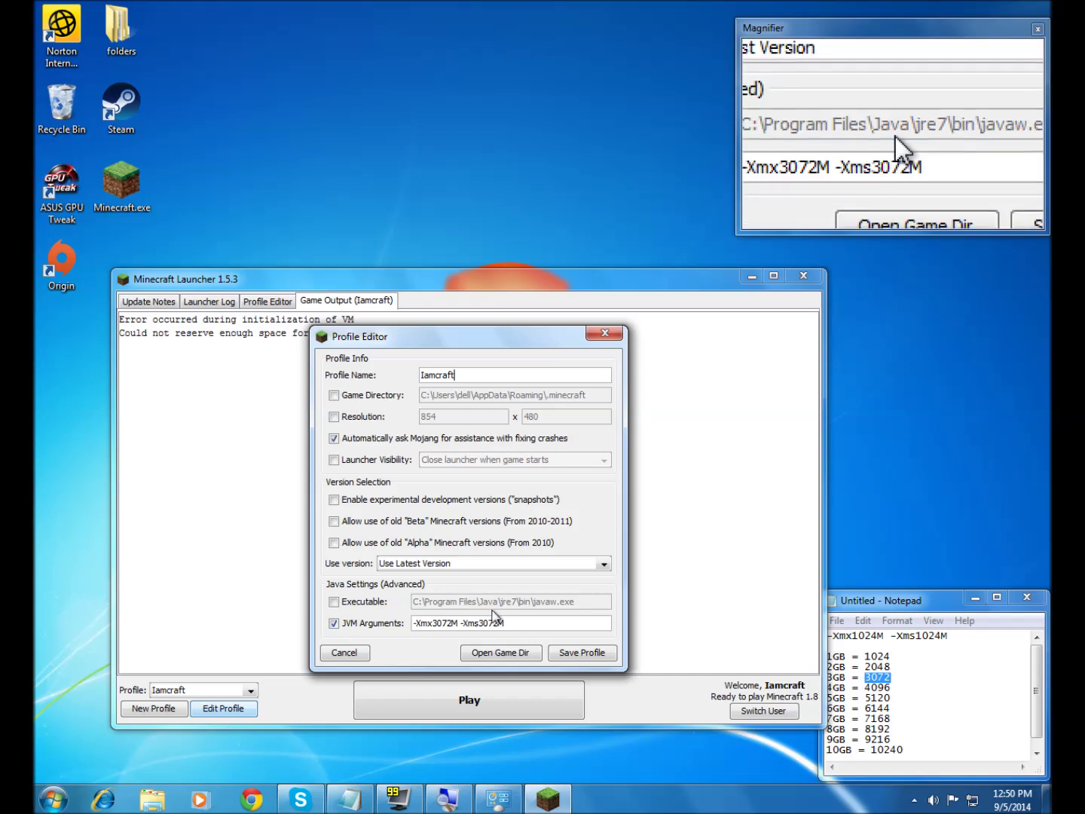
{"action": "left_click", "coordinate": [498, 616]}
{"action": "key", "text": "BackSpace"}
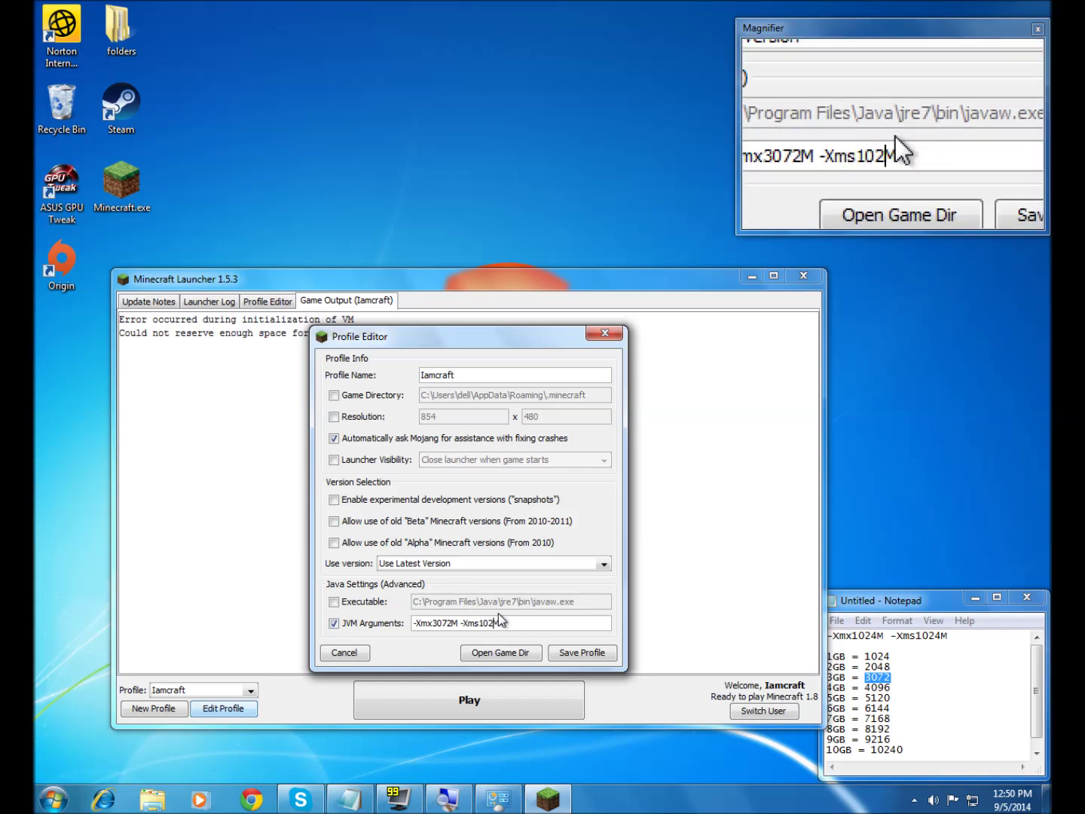
{"action": "type", "text": "4"}
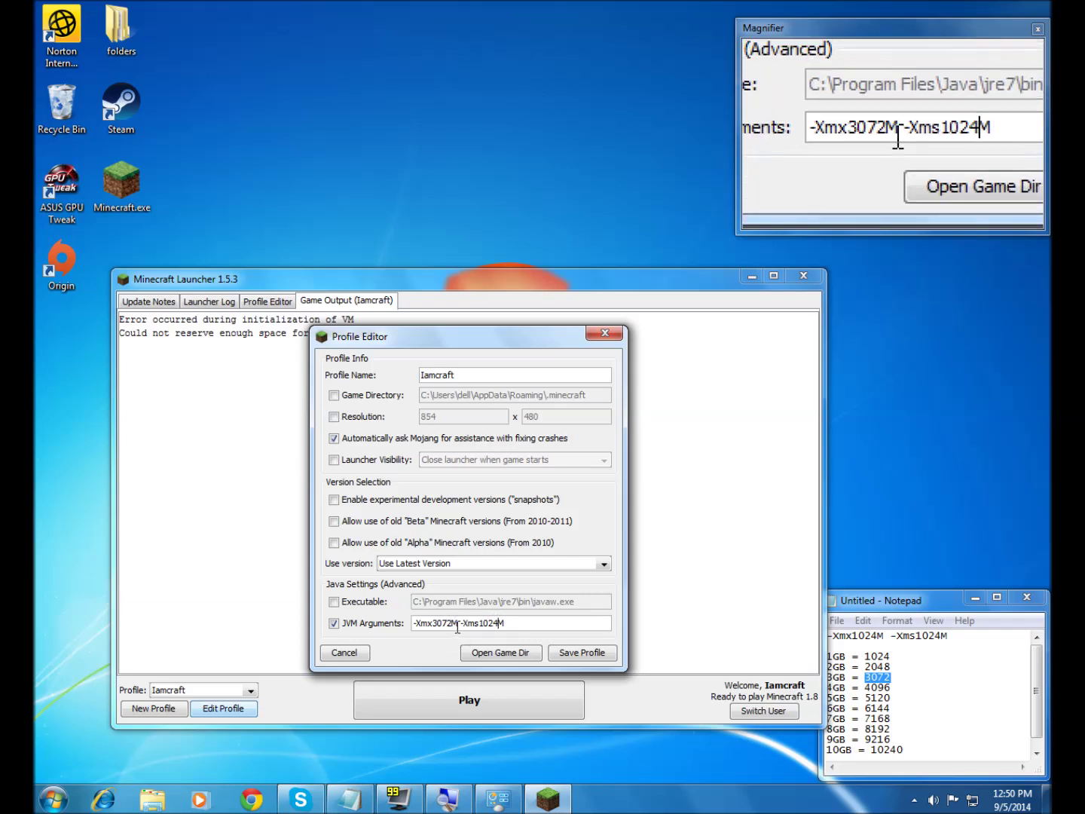
{"action": "left_click", "coordinate": [454, 623]}
{"action": "key", "text": "BackSpace"}
{"action": "key", "text": "BackSpace"}
{"action": "key", "text": "BackSpace"}
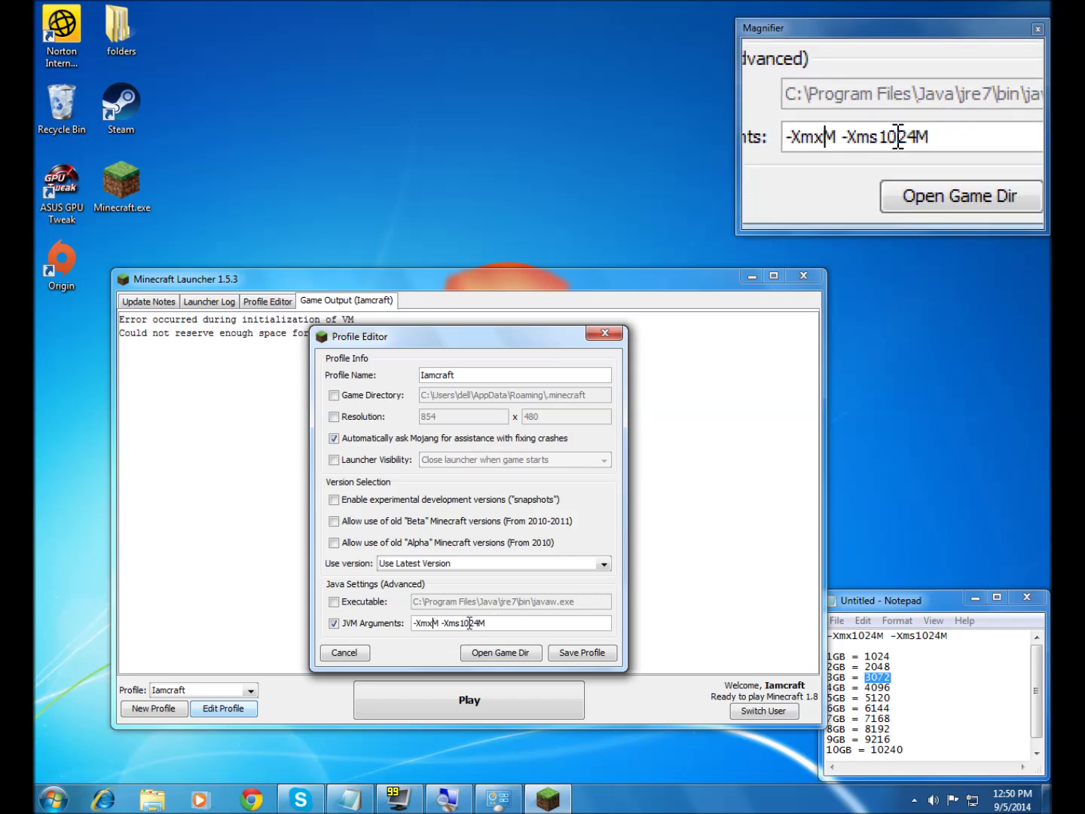
{"action": "type", "text": "1024"}
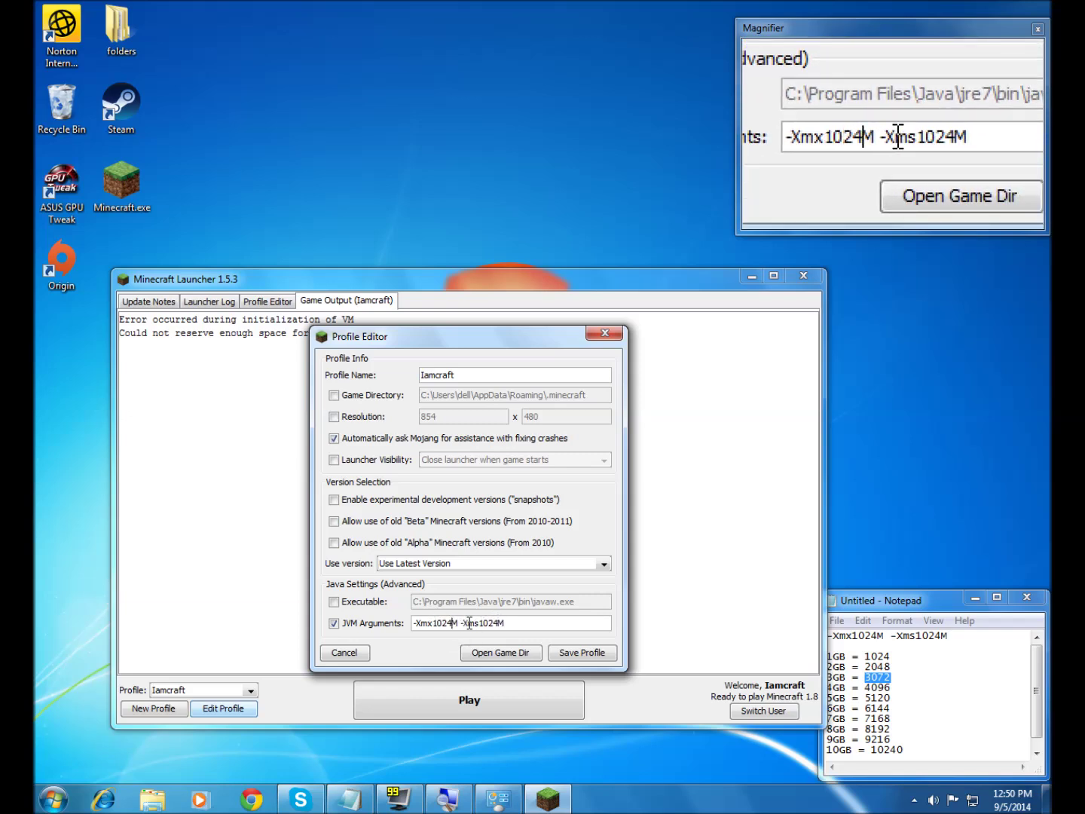
{"action": "left_click", "coordinate": [567, 651]}
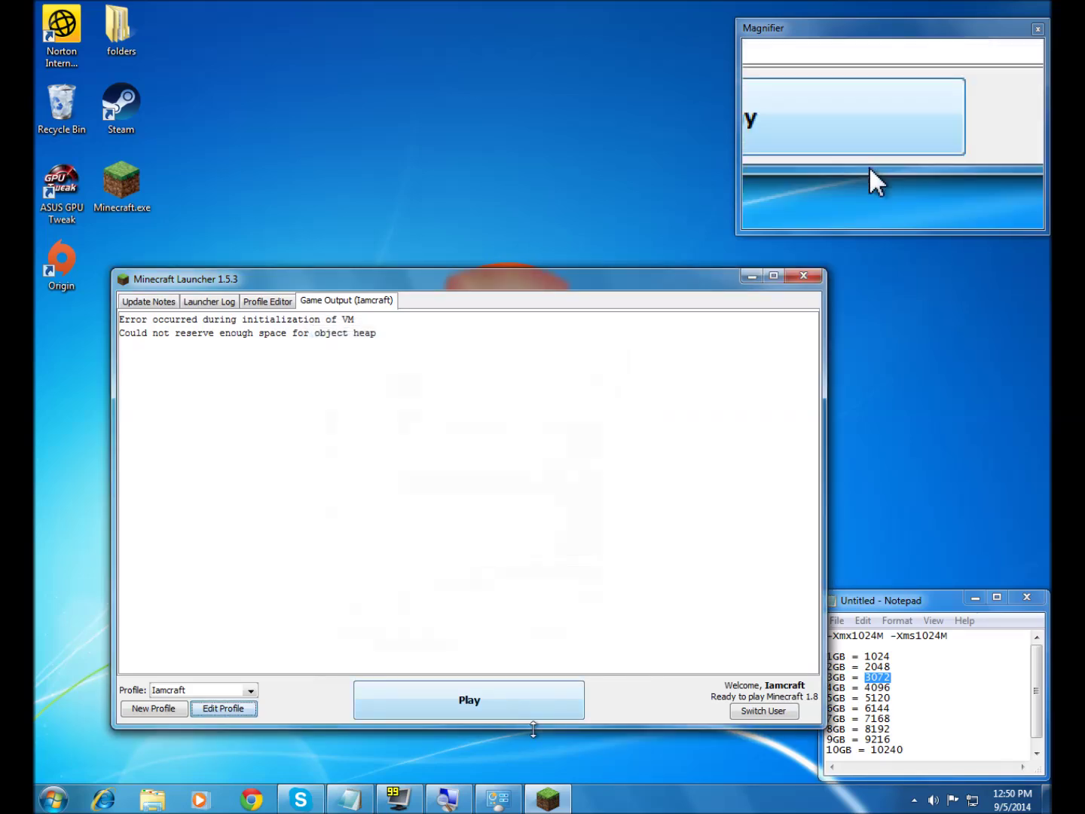
Launch Minecraft 1.8 with Play using the 1024M memory settings.
{"action": "left_click", "coordinate": [547, 684]}
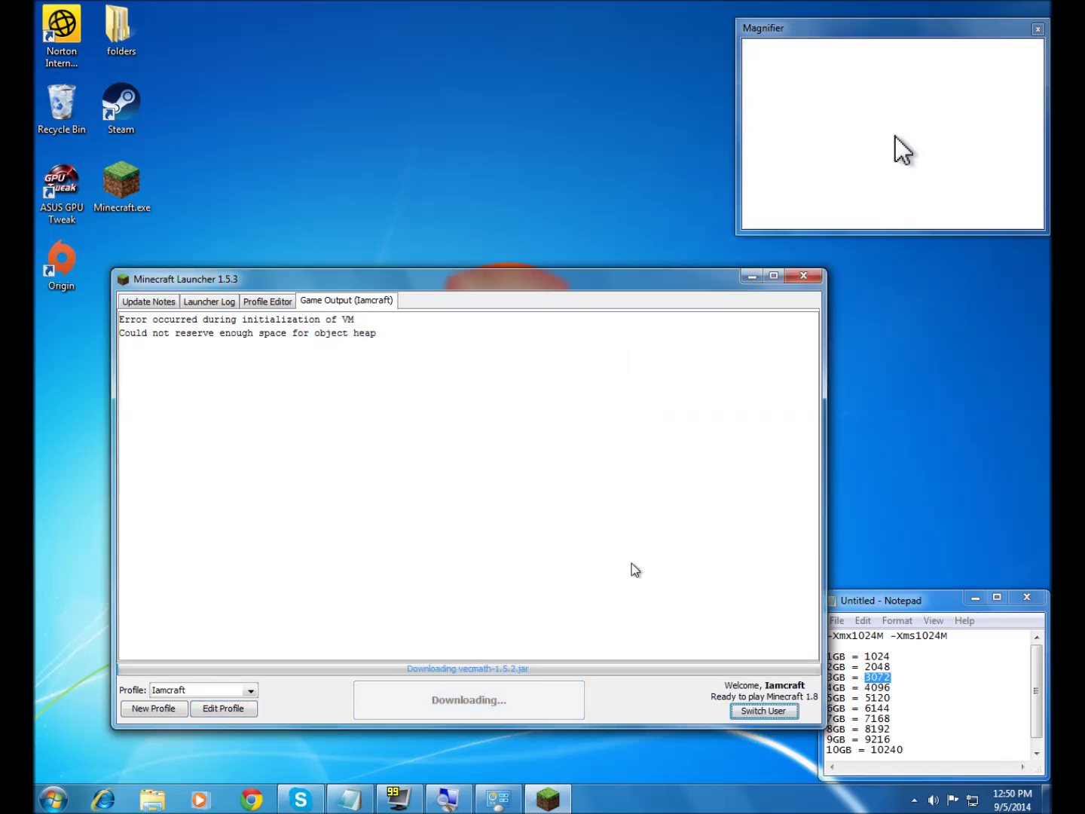